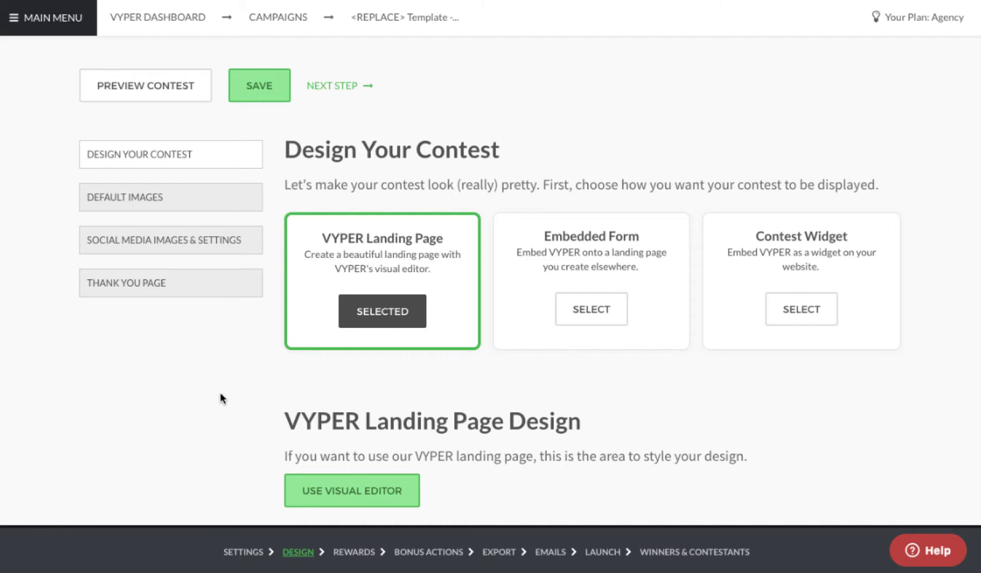
Step: Scroll through the template's Contest Text editor to review its content
{"action": "scroll", "coordinate": [270, 379], "scroll_direction": "down", "scroll_amount": 1}
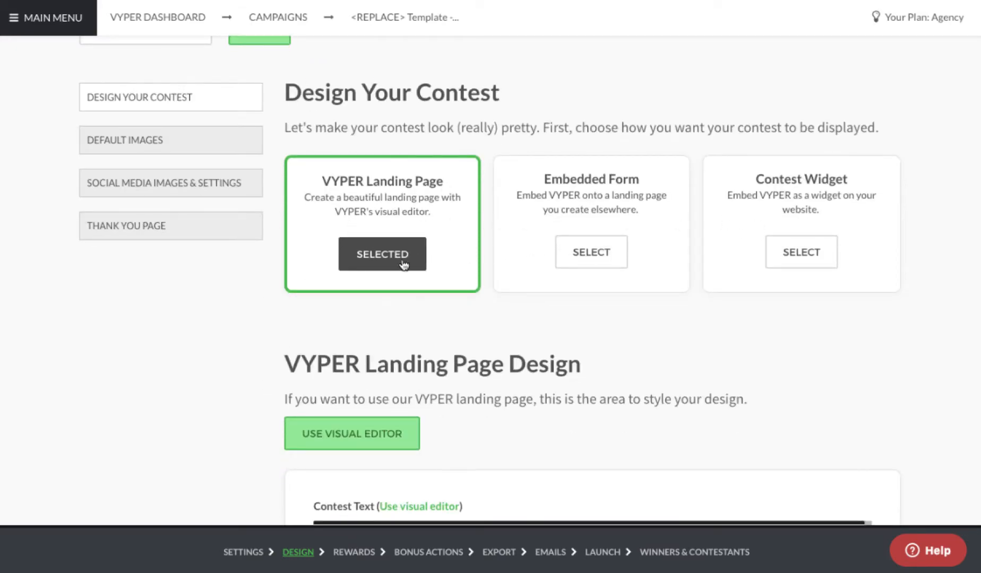
{"action": "scroll", "coordinate": [395, 259], "scroll_direction": "down", "scroll_amount": 3}
{"action": "scroll", "coordinate": [291, 260], "scroll_direction": "down", "scroll_amount": 3}
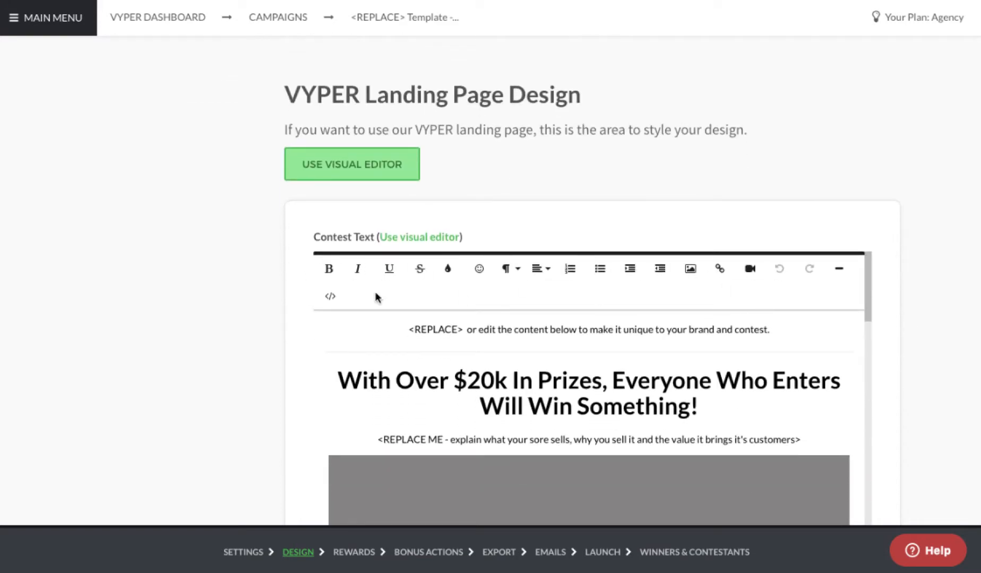
Step: Open the Template - Ecommerce Giveaway landing page in the visual editor
{"action": "left_click", "coordinate": [347, 167]}
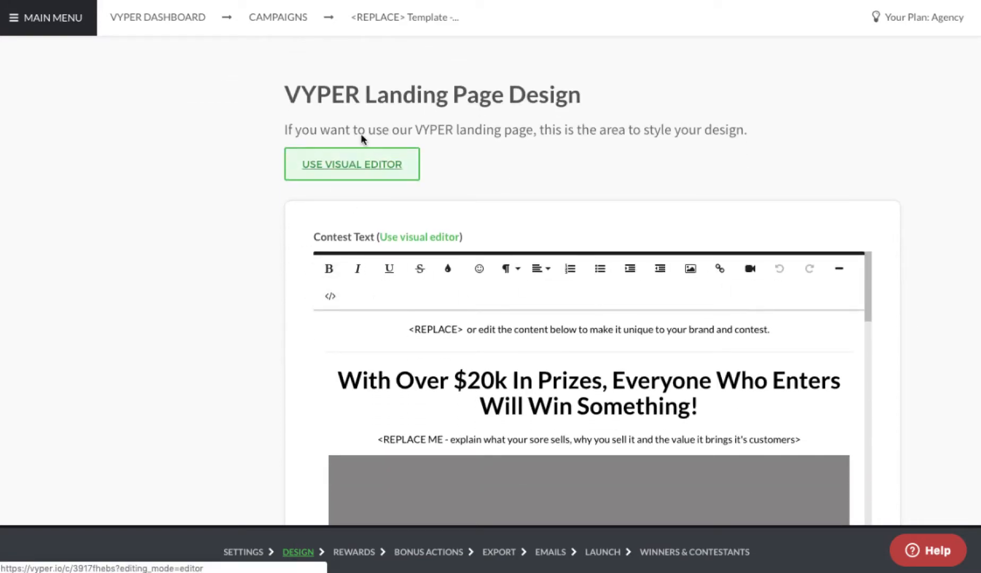
{"action": "scroll", "coordinate": [241, 170], "scroll_direction": "down", "scroll_amount": 7}
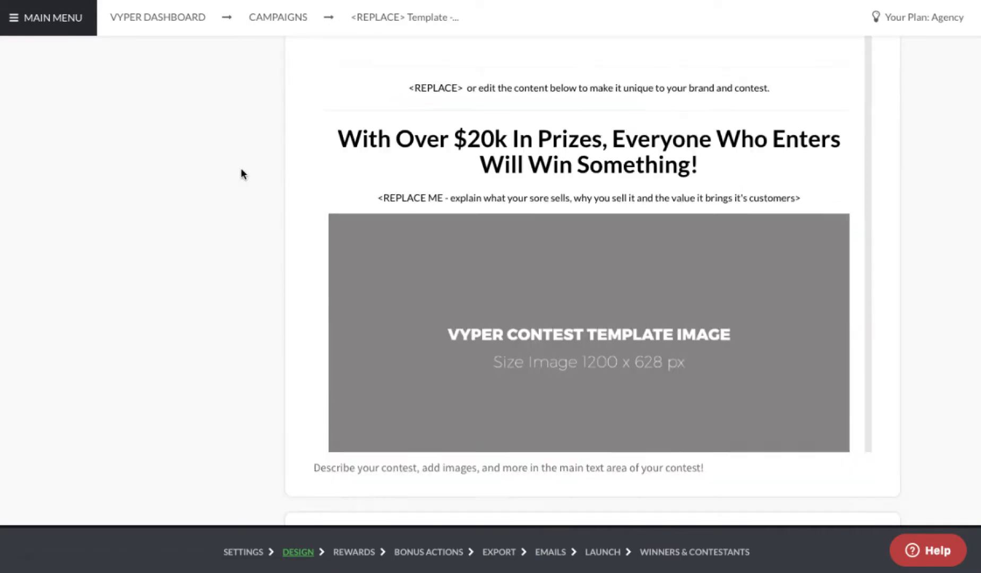
{"action": "scroll", "coordinate": [240, 169], "scroll_direction": "up", "scroll_amount": 4}
{"action": "scroll", "coordinate": [465, 236], "scroll_direction": "down", "scroll_amount": 9}
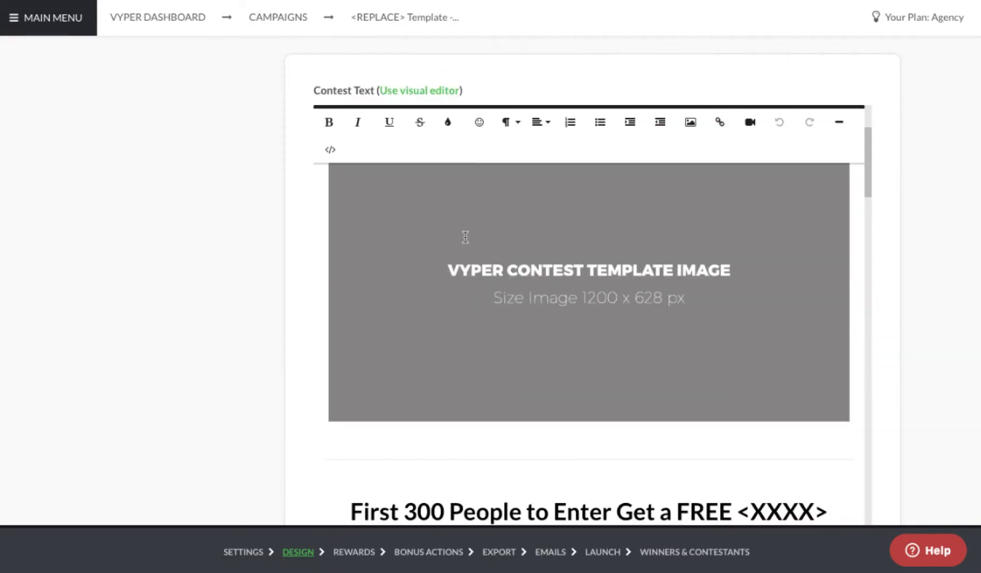
{"action": "scroll", "coordinate": [466, 243], "scroll_direction": "down", "scroll_amount": 15}
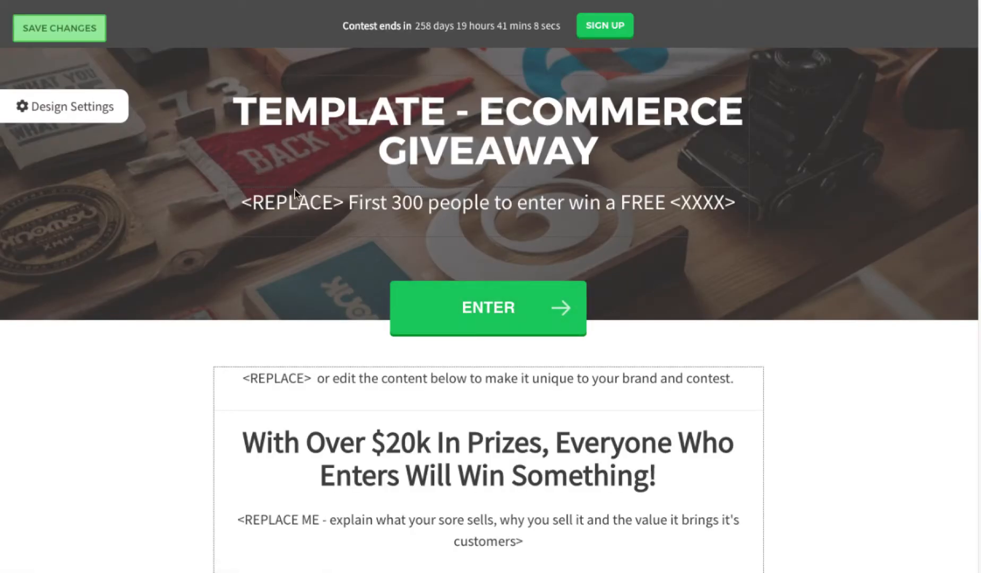
Step: Show Design Settings beside the landing page and scroll through its upper sections
{"action": "left_click", "coordinate": [79, 113]}
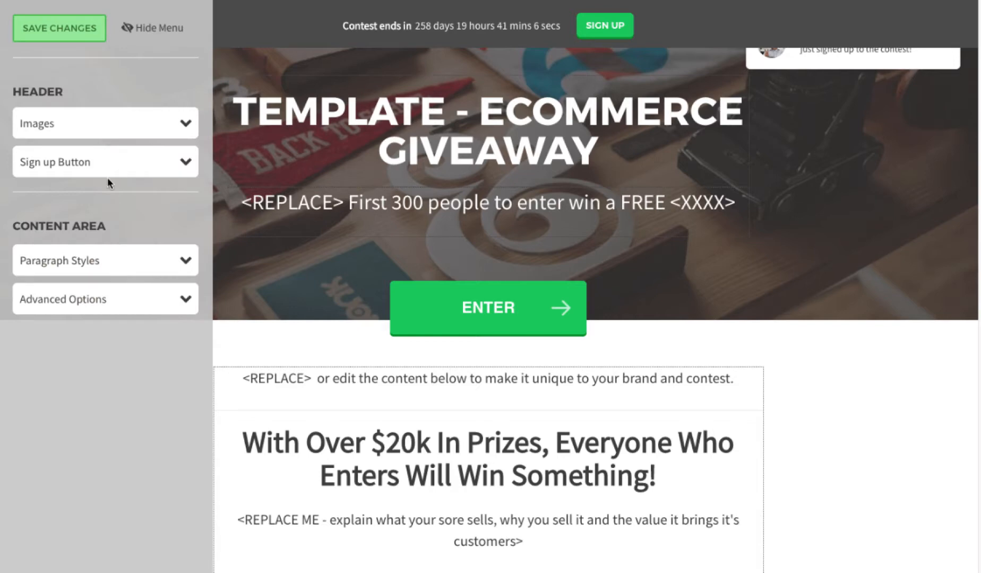
{"action": "scroll", "coordinate": [103, 177], "scroll_direction": "down", "scroll_amount": 2}
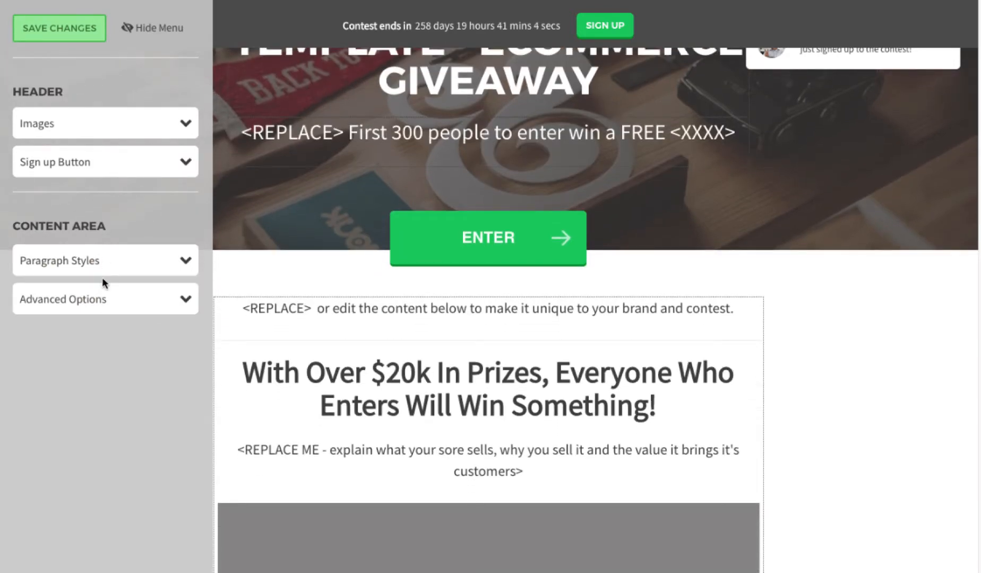
{"action": "scroll", "coordinate": [431, 301], "scroll_direction": "down", "scroll_amount": 5}
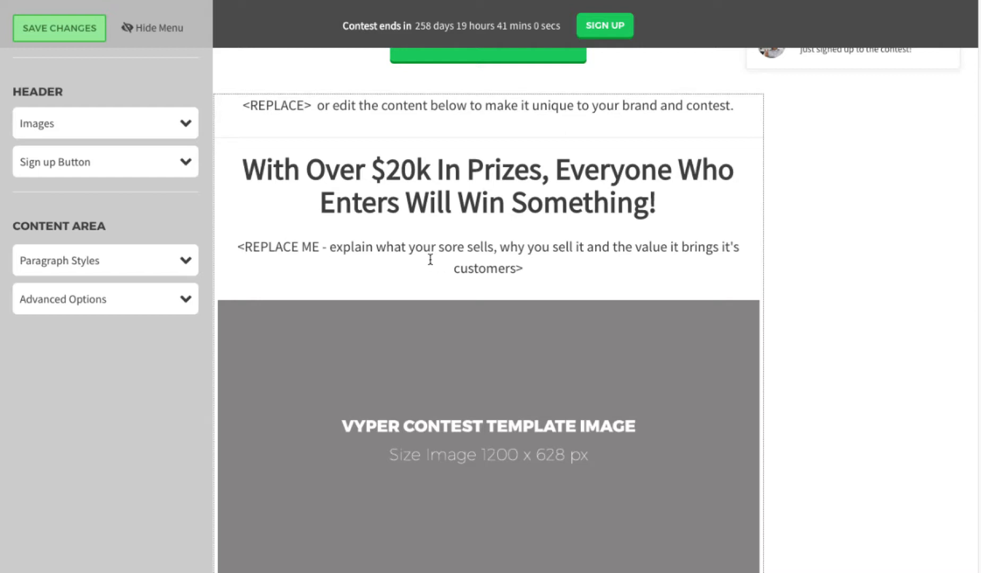
{"action": "scroll", "coordinate": [335, 234], "scroll_direction": "down", "scroll_amount": 2}
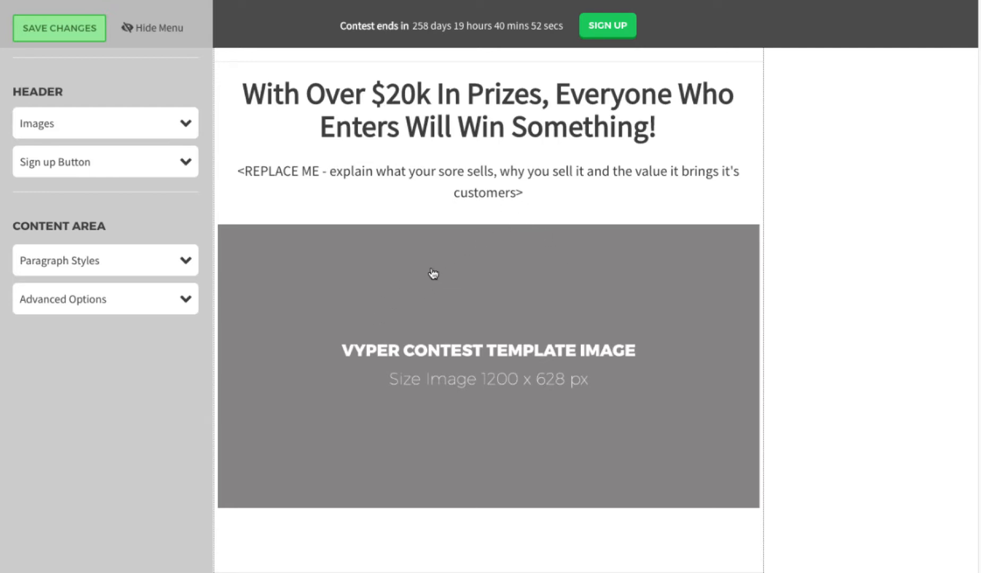
{"action": "scroll", "coordinate": [430, 278], "scroll_direction": "down", "scroll_amount": 2}
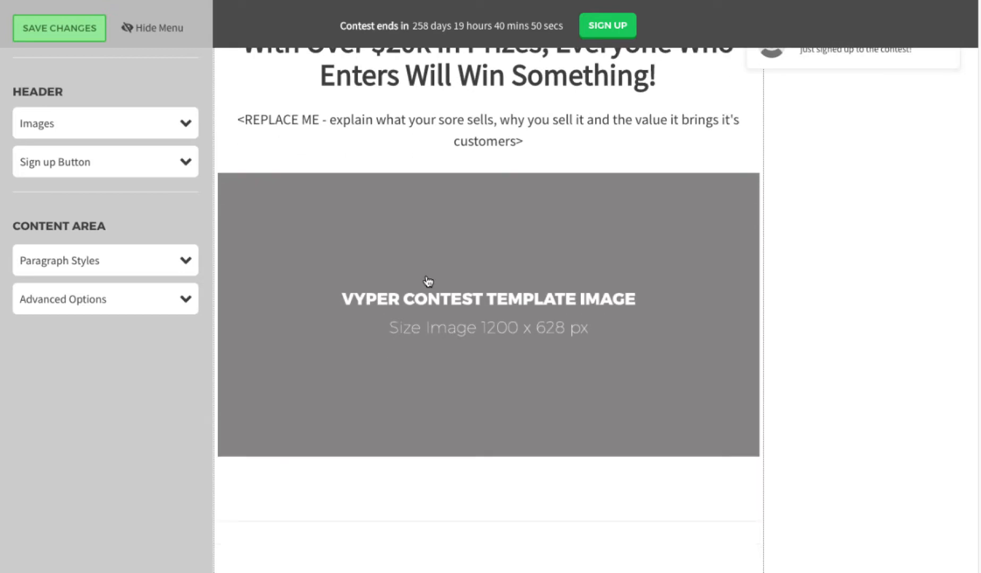
{"action": "scroll", "coordinate": [446, 281], "scroll_direction": "down", "scroll_amount": 1}
{"action": "scroll", "coordinate": [487, 356], "scroll_direction": "down", "scroll_amount": 1}
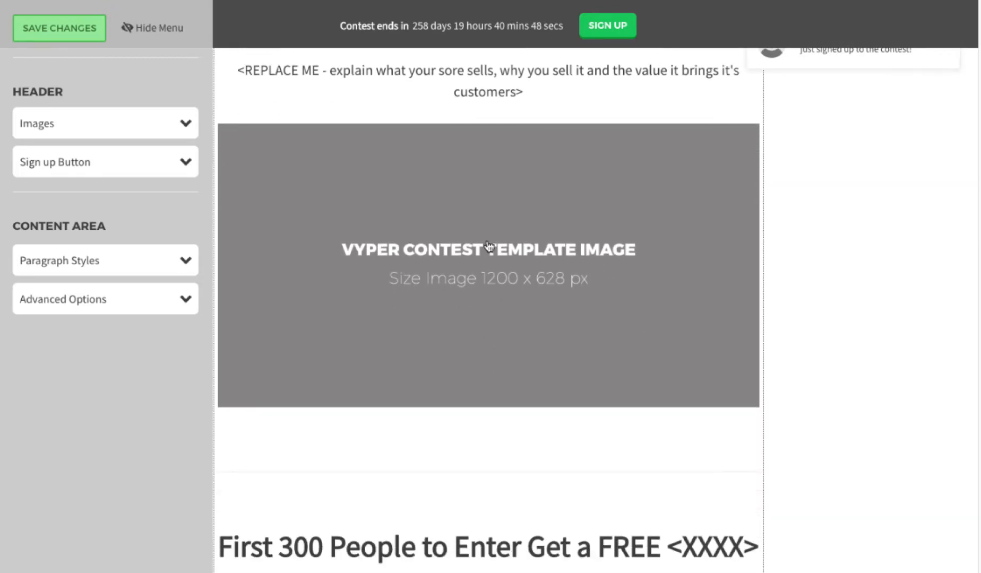
{"action": "scroll", "coordinate": [524, 298], "scroll_direction": "down", "scroll_amount": 10}
Step: Review the points-reward offers down to the 'Giving away $10,000+ in gift cards!' block
{"action": "scroll", "coordinate": [522, 292], "scroll_direction": "up", "scroll_amount": 20}
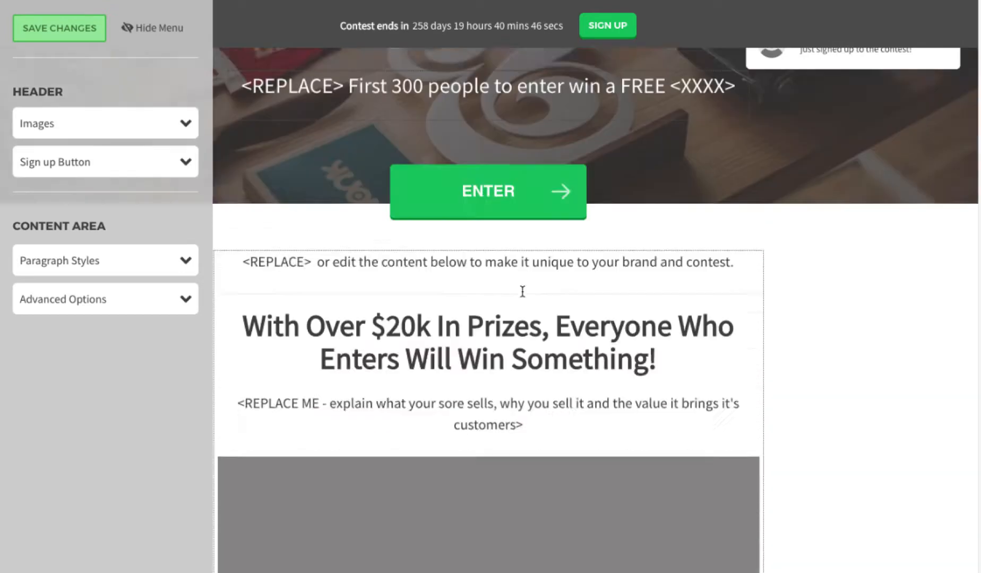
{"action": "scroll", "coordinate": [523, 291], "scroll_direction": "up", "scroll_amount": 4}
{"action": "scroll", "coordinate": [572, 253], "scroll_direction": "down", "scroll_amount": 1}
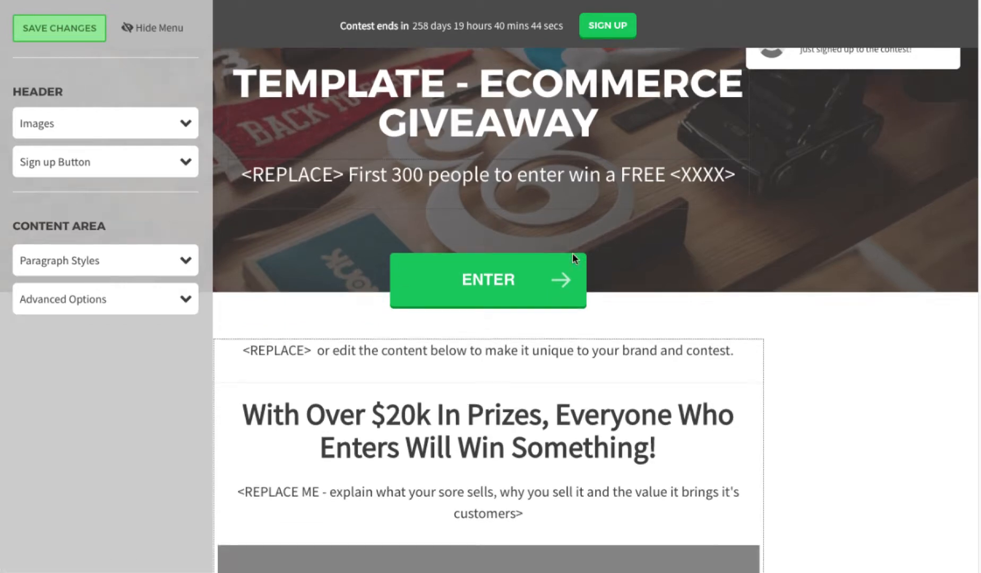
{"action": "scroll", "coordinate": [572, 253], "scroll_direction": "down", "scroll_amount": 2}
{"action": "scroll", "coordinate": [525, 224], "scroll_direction": "up", "scroll_amount": 3}
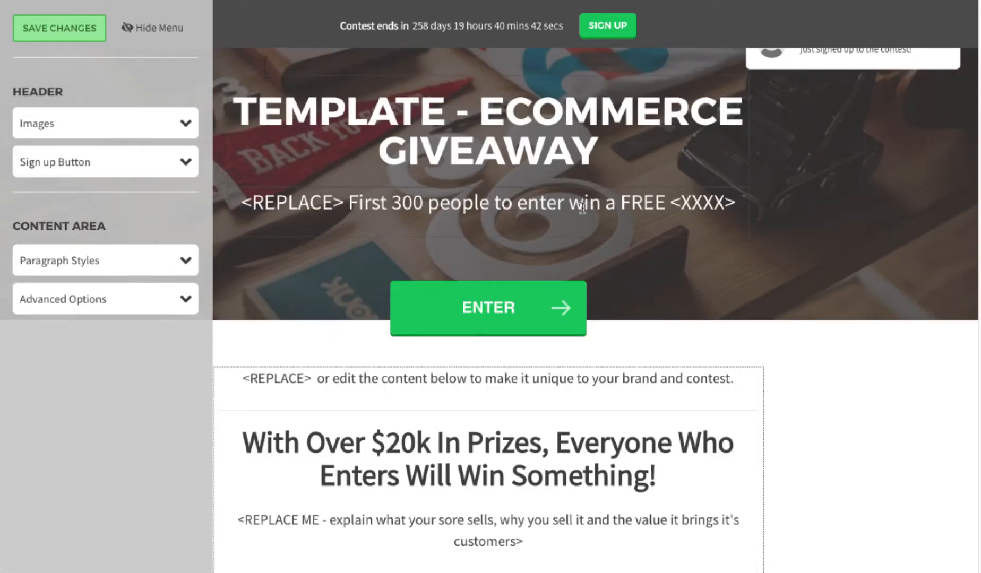
{"action": "scroll", "coordinate": [578, 238], "scroll_direction": "down", "scroll_amount": 12}
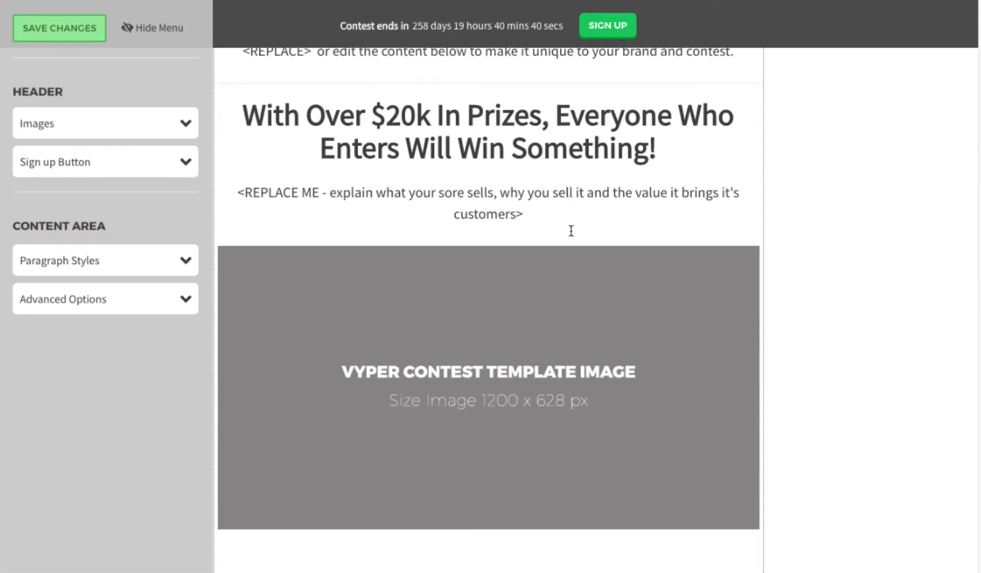
{"action": "scroll", "coordinate": [572, 231], "scroll_direction": "down", "scroll_amount": 20}
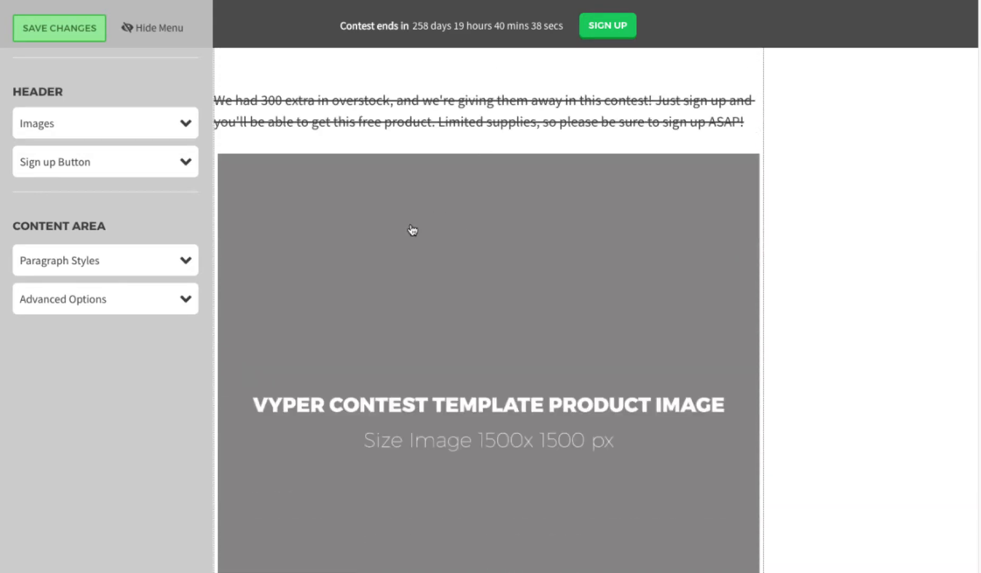
{"action": "scroll", "coordinate": [413, 230], "scroll_direction": "down", "scroll_amount": 7}
{"action": "scroll", "coordinate": [445, 278], "scroll_direction": "down", "scroll_amount": 11}
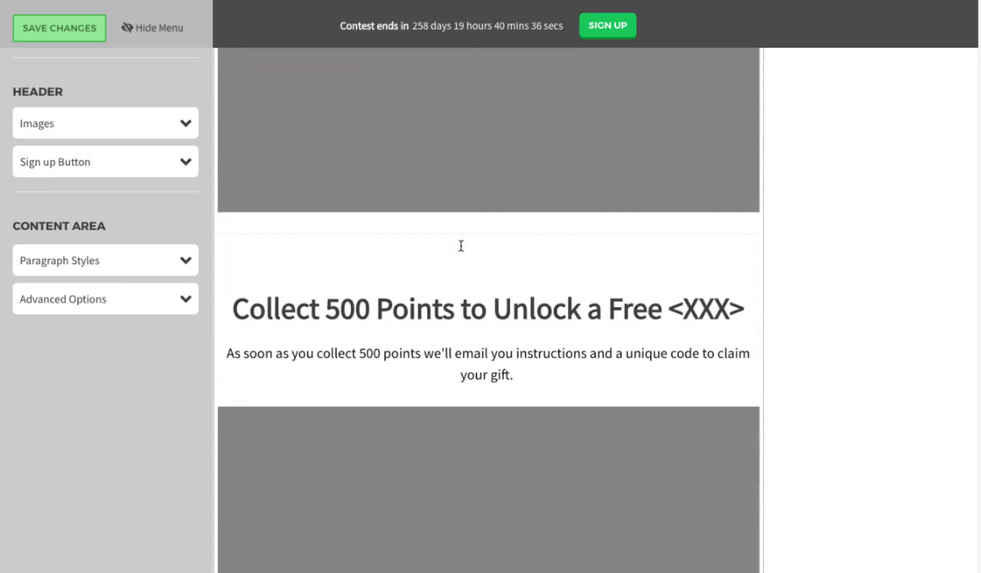
{"action": "scroll", "coordinate": [461, 246], "scroll_direction": "down", "scroll_amount": 20}
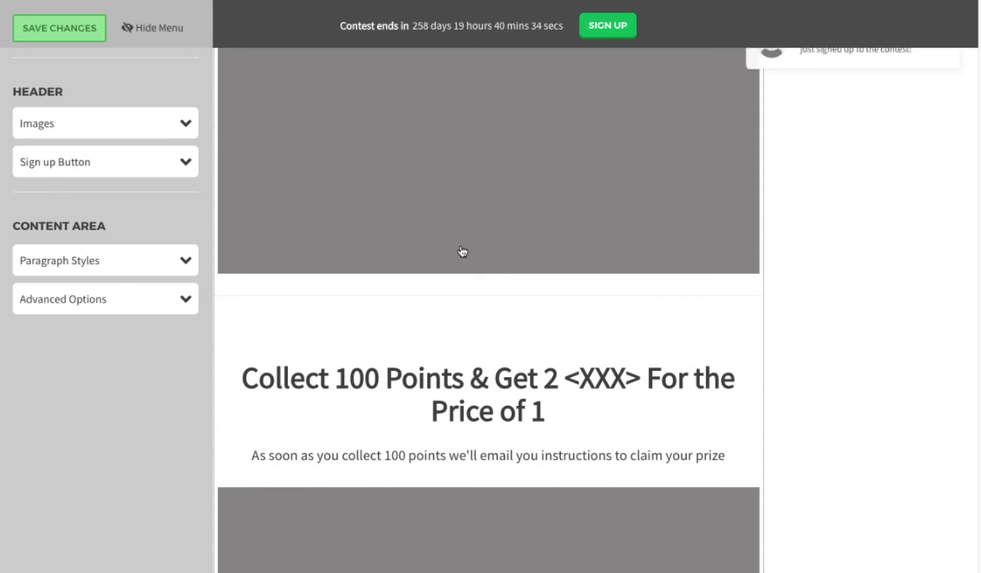
{"action": "scroll", "coordinate": [462, 247], "scroll_direction": "down", "scroll_amount": 2}
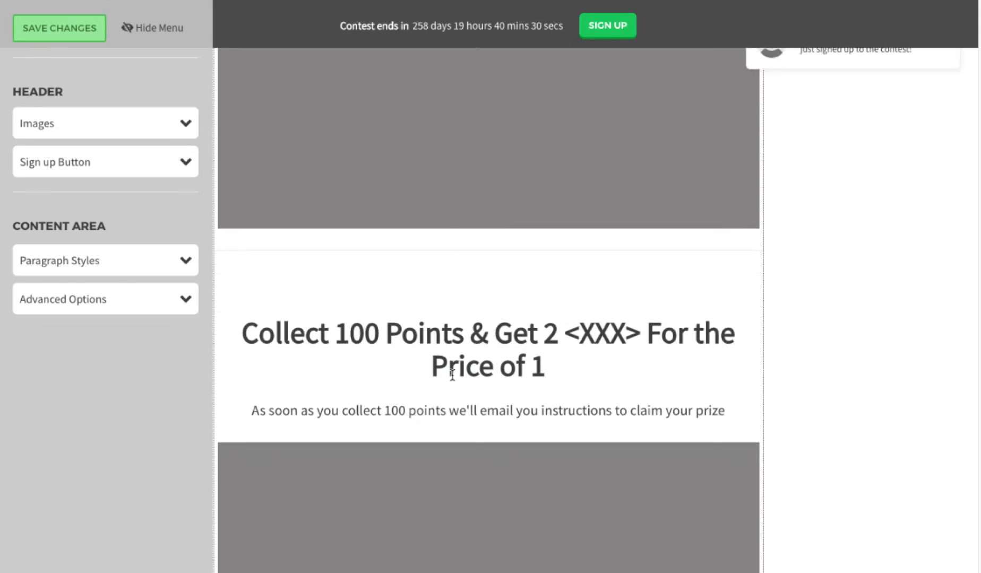
{"action": "scroll", "coordinate": [440, 339], "scroll_direction": "down", "scroll_amount": 20}
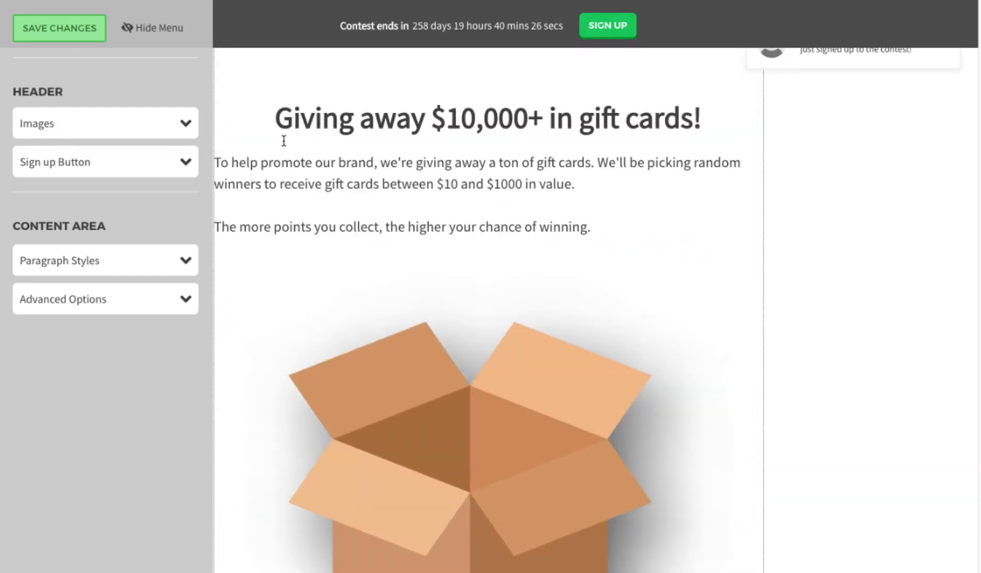
Step: Hide the design panel and review the full-width preview from ENTER button back to header
{"action": "left_click", "coordinate": [147, 29]}
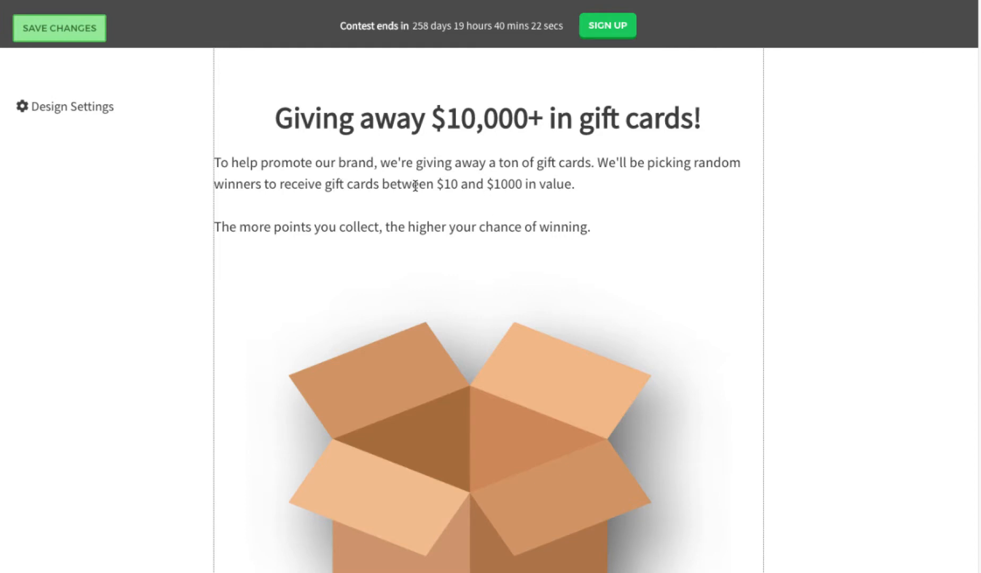
{"action": "scroll", "coordinate": [523, 192], "scroll_direction": "down", "scroll_amount": 1}
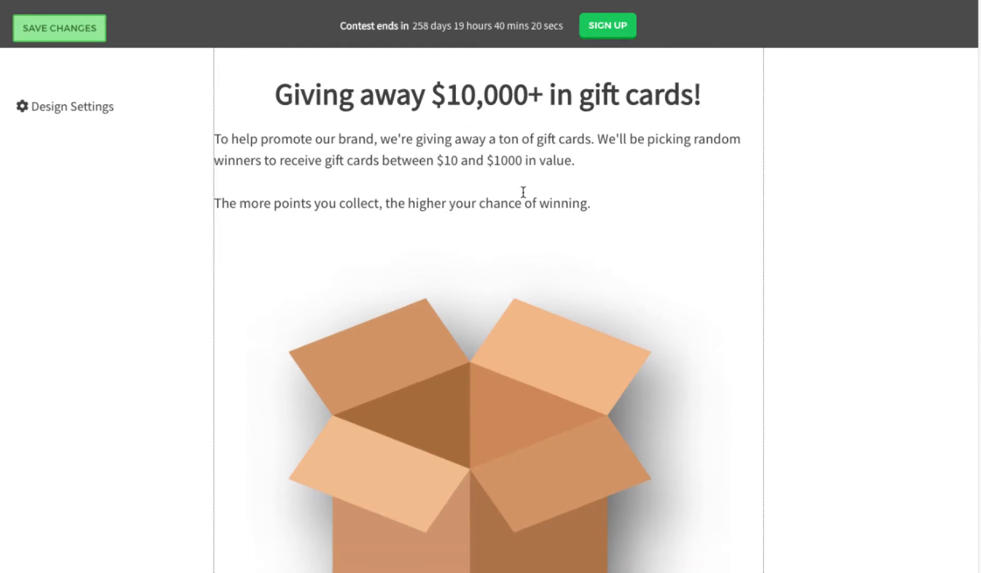
{"action": "scroll", "coordinate": [494, 228], "scroll_direction": "down", "scroll_amount": 9}
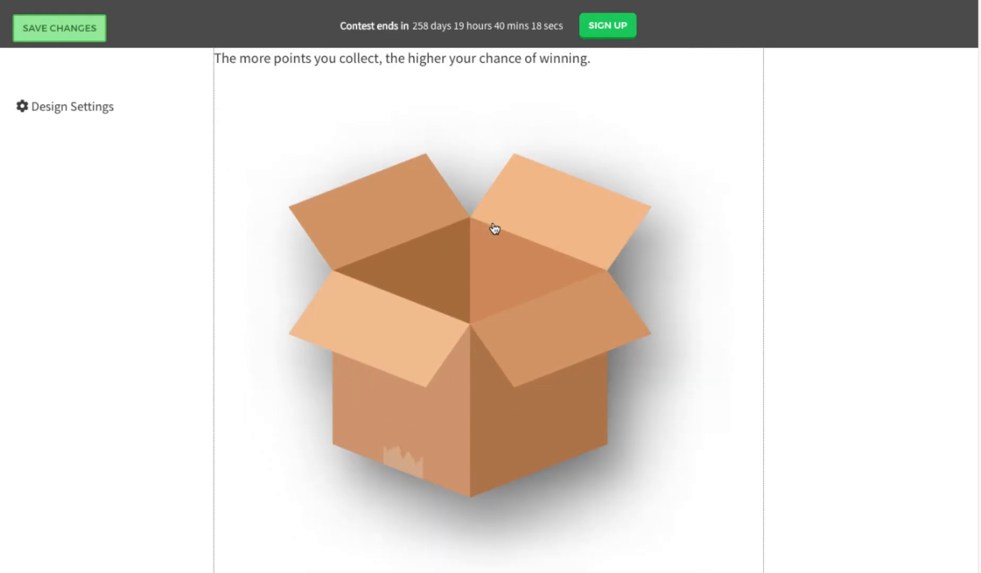
{"action": "scroll", "coordinate": [495, 228], "scroll_direction": "down", "scroll_amount": 15}
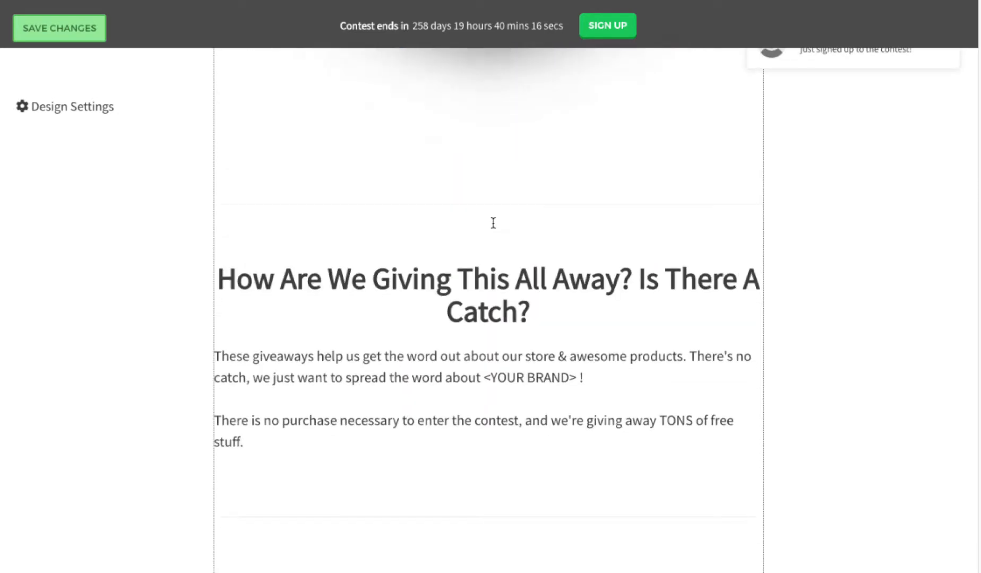
{"action": "scroll", "coordinate": [467, 276], "scroll_direction": "down", "scroll_amount": 5}
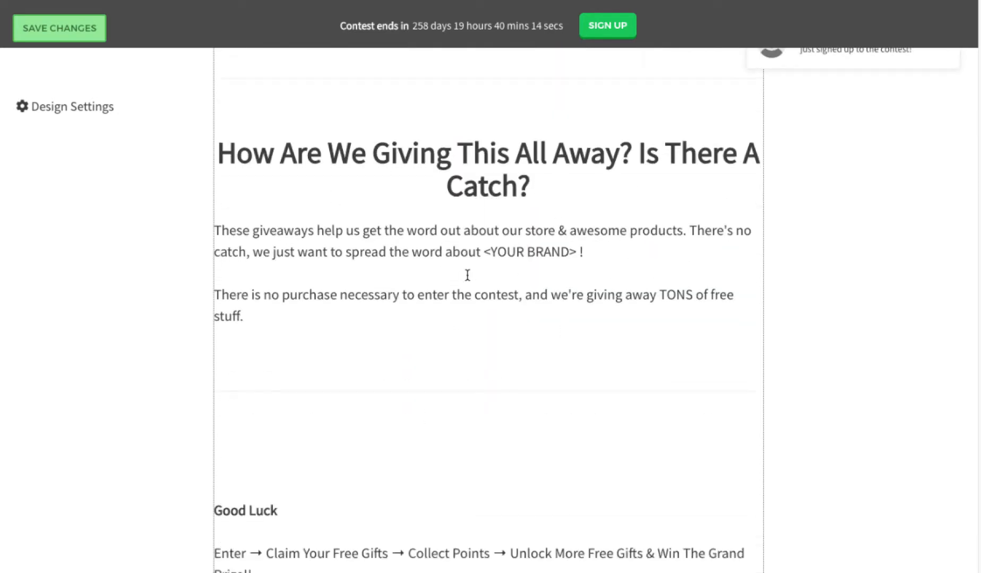
{"action": "scroll", "coordinate": [493, 252], "scroll_direction": "up", "scroll_amount": 3}
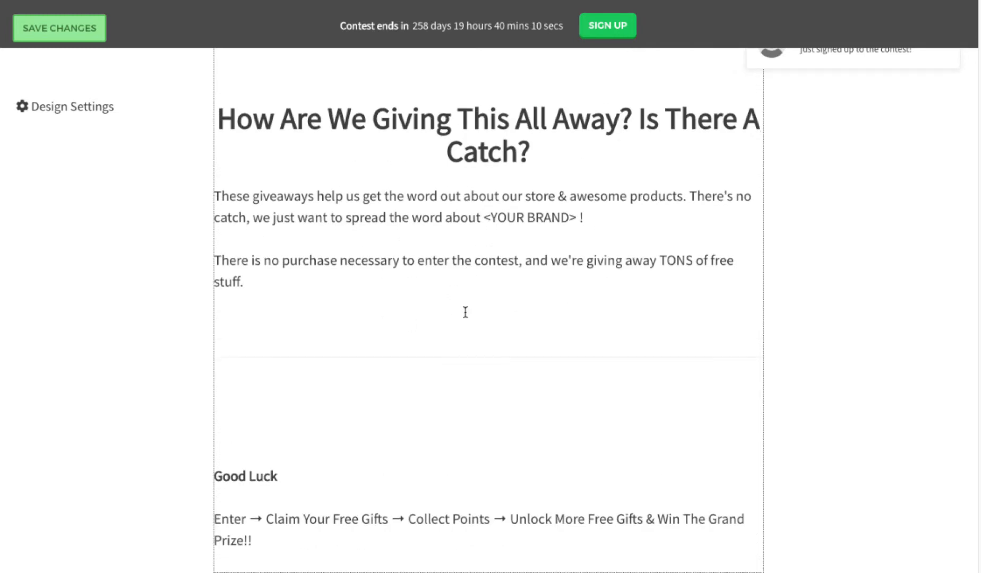
{"action": "scroll", "coordinate": [464, 311], "scroll_direction": "down", "scroll_amount": 5}
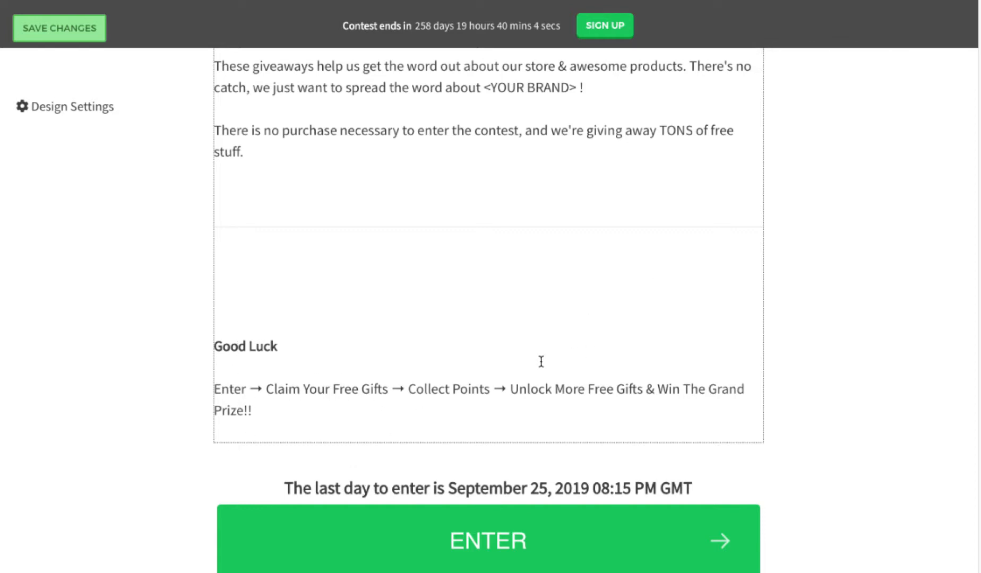
{"action": "scroll", "coordinate": [475, 334], "scroll_direction": "up", "scroll_amount": 20}
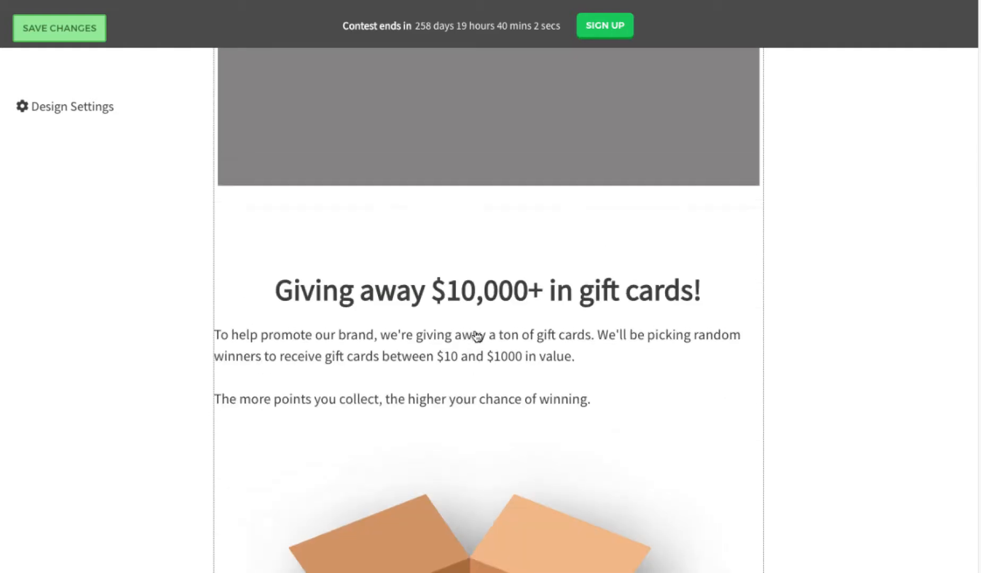
{"action": "scroll", "coordinate": [476, 335], "scroll_direction": "up", "scroll_amount": 10}
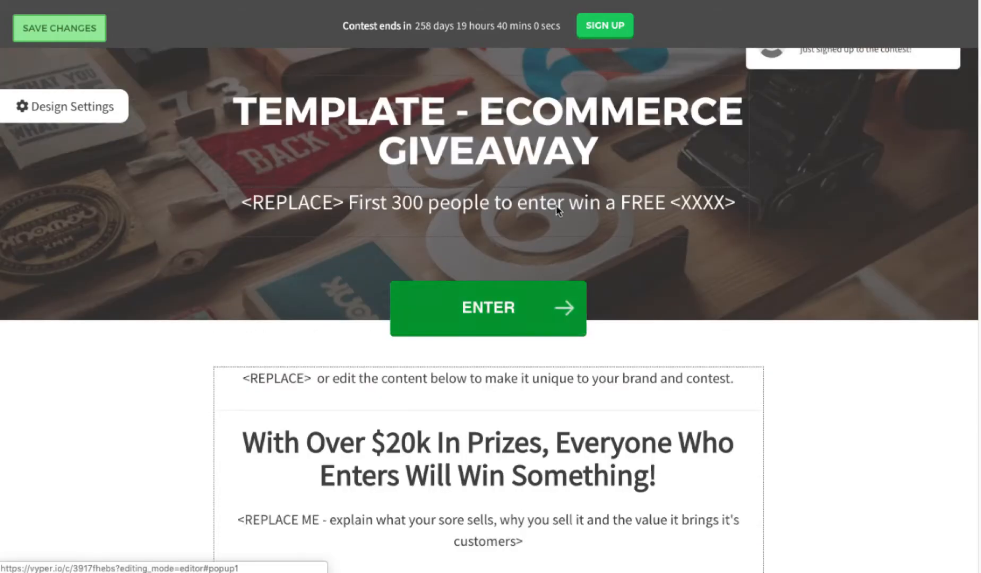
Step: Reopen Design Settings and look over the sign-up button and logo/background image settings
{"action": "left_click", "coordinate": [119, 106]}
{"action": "left_click", "coordinate": [81, 163]}
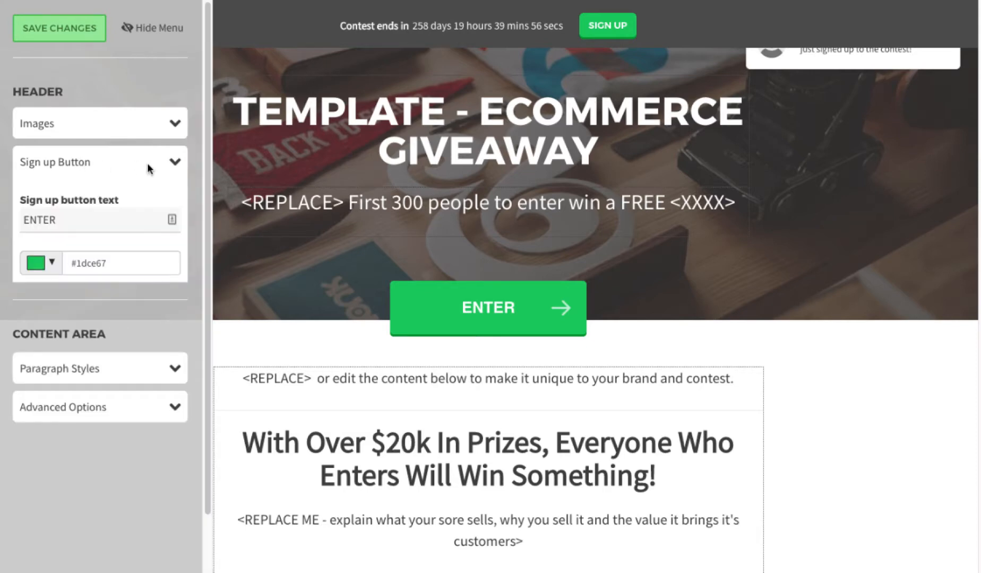
{"action": "left_click", "coordinate": [99, 162]}
{"action": "left_click", "coordinate": [111, 124]}
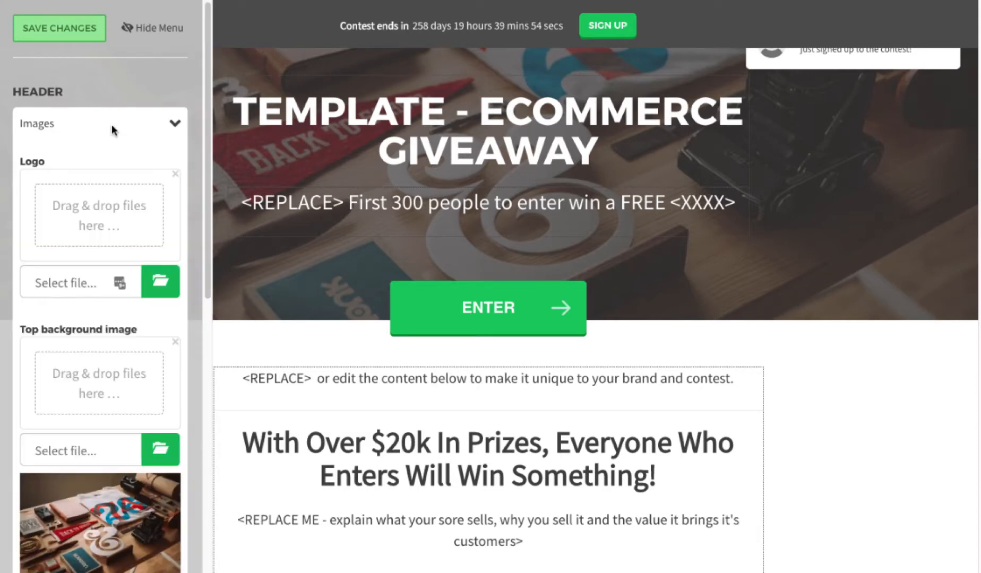
{"action": "scroll", "coordinate": [82, 423], "scroll_direction": "down", "scroll_amount": 2}
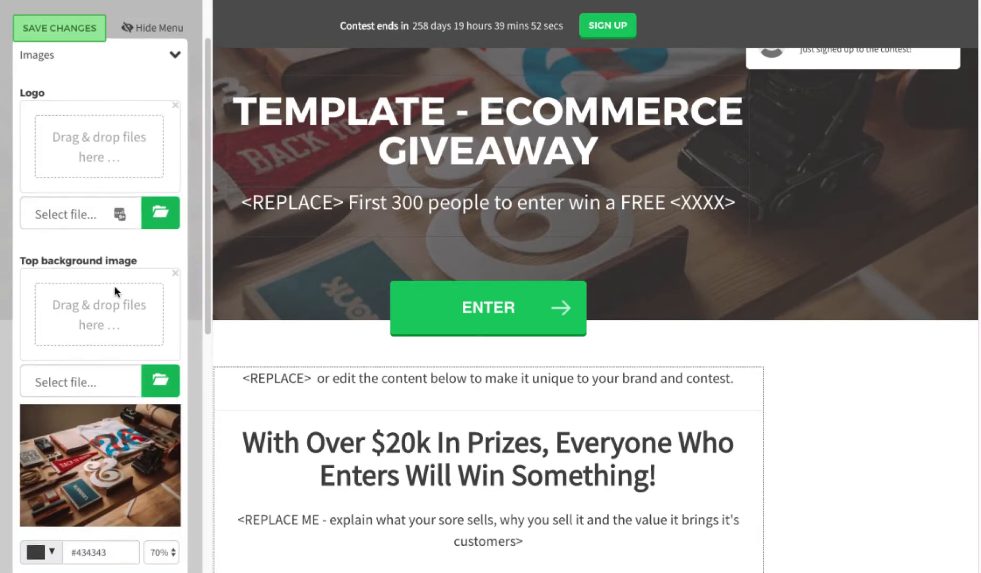
{"action": "scroll", "coordinate": [114, 286], "scroll_direction": "up", "scroll_amount": 2}
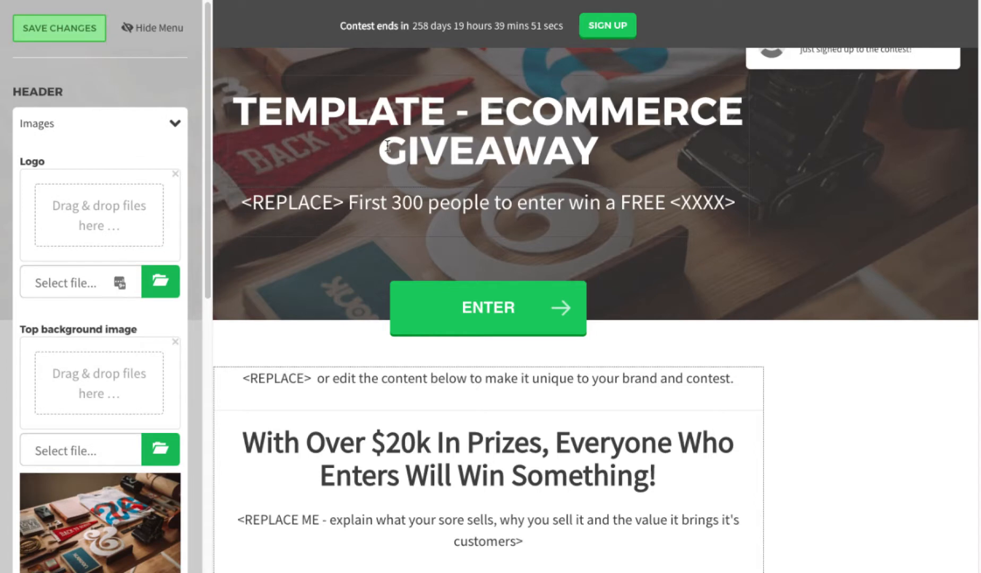
{"action": "left_click", "coordinate": [174, 124]}
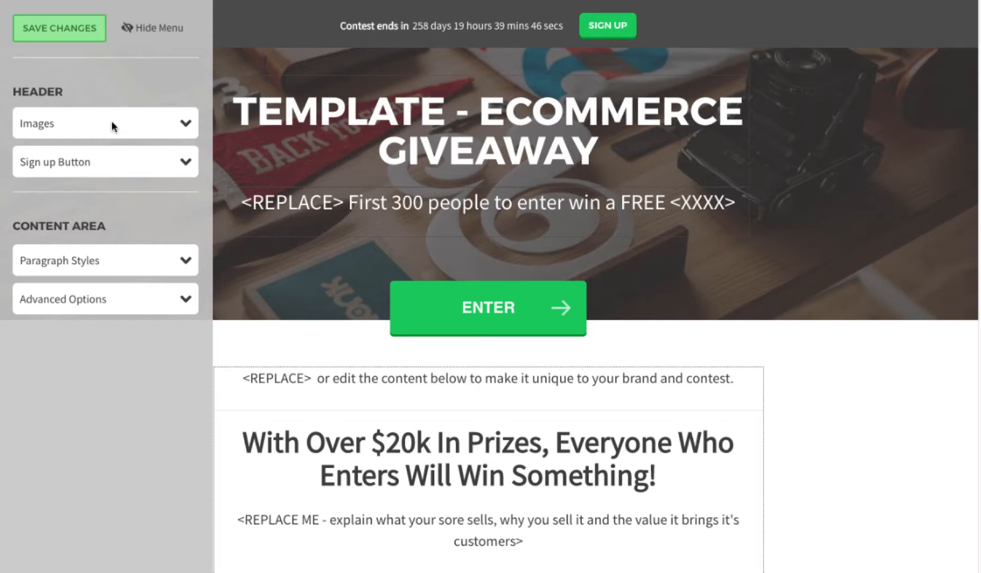
{"action": "scroll", "coordinate": [120, 136], "scroll_direction": "down", "scroll_amount": 3}
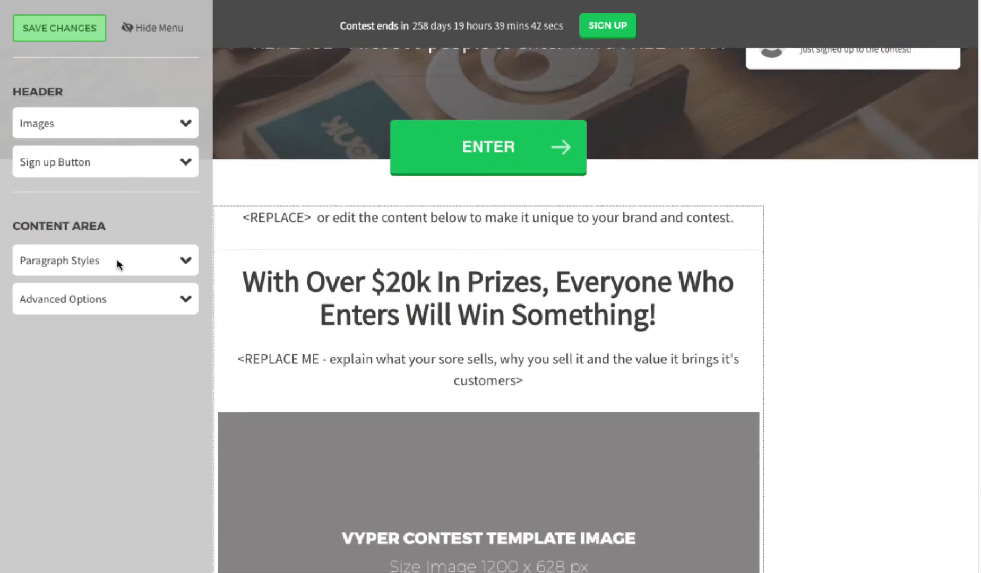
Step: Check paragraph font settings, then set 'Show your rewards on landing page?' to Yes
{"action": "left_click", "coordinate": [119, 264]}
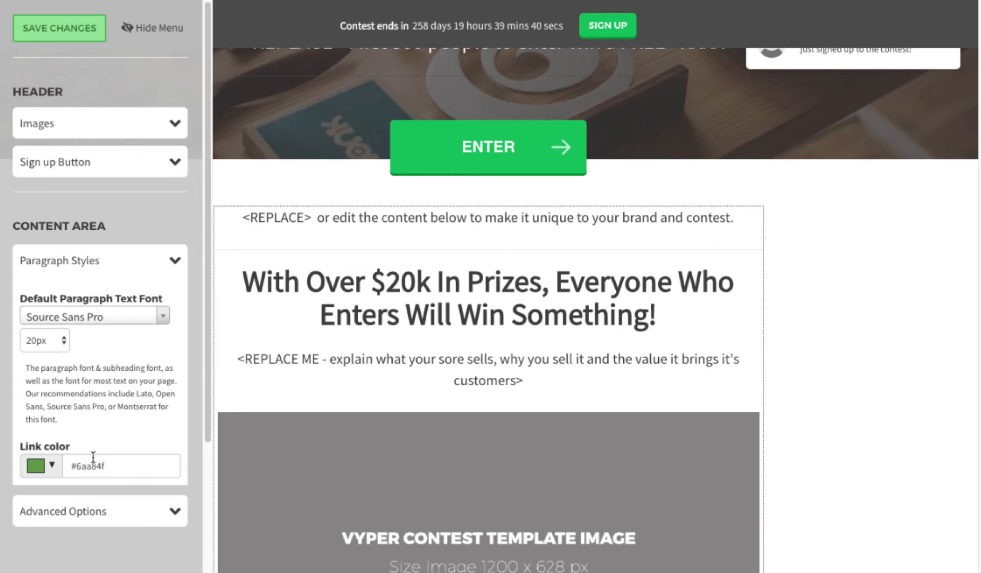
{"action": "left_click", "coordinate": [89, 263]}
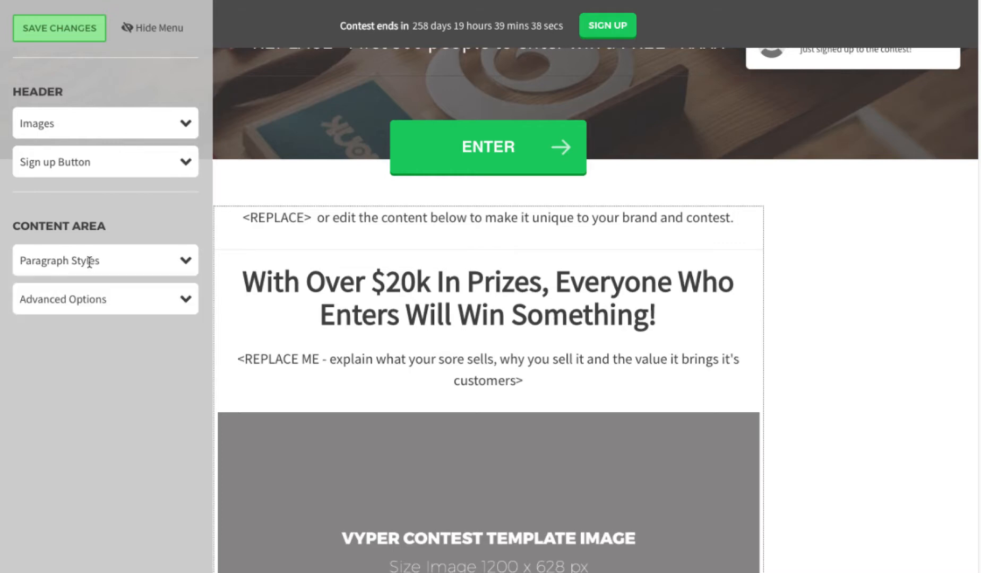
{"action": "left_click", "coordinate": [82, 303]}
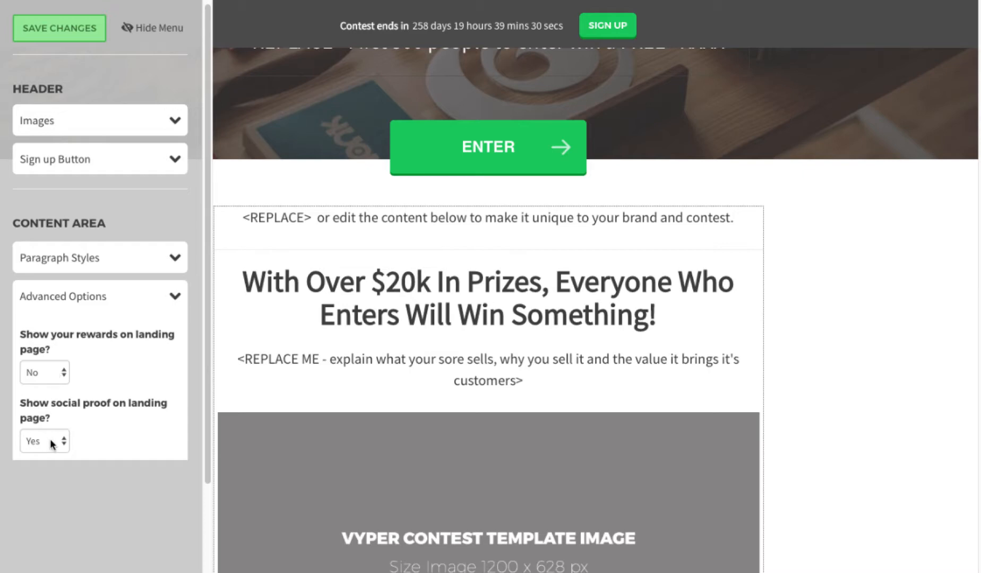
{"action": "left_click", "coordinate": [44, 373]}
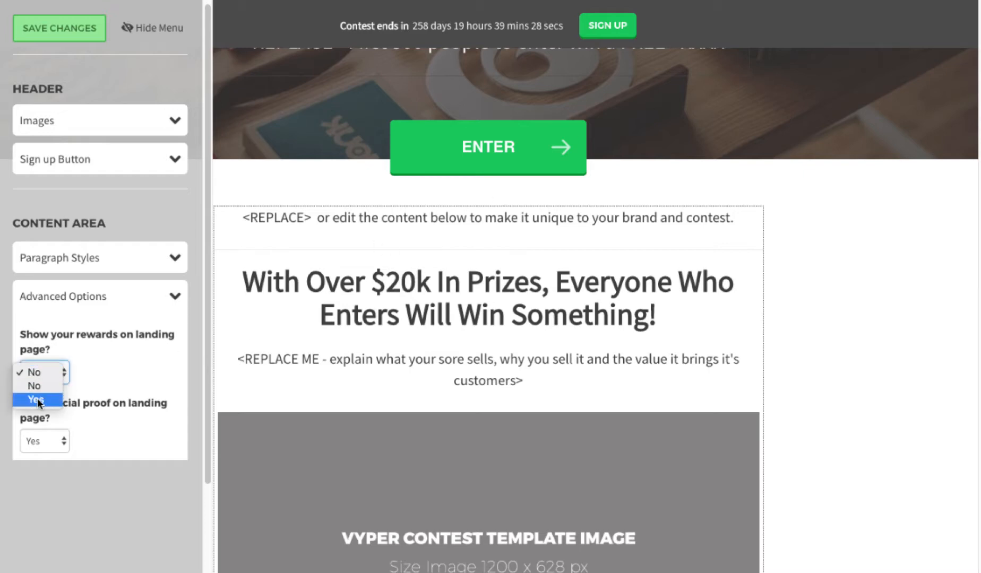
{"action": "left_click", "coordinate": [38, 400]}
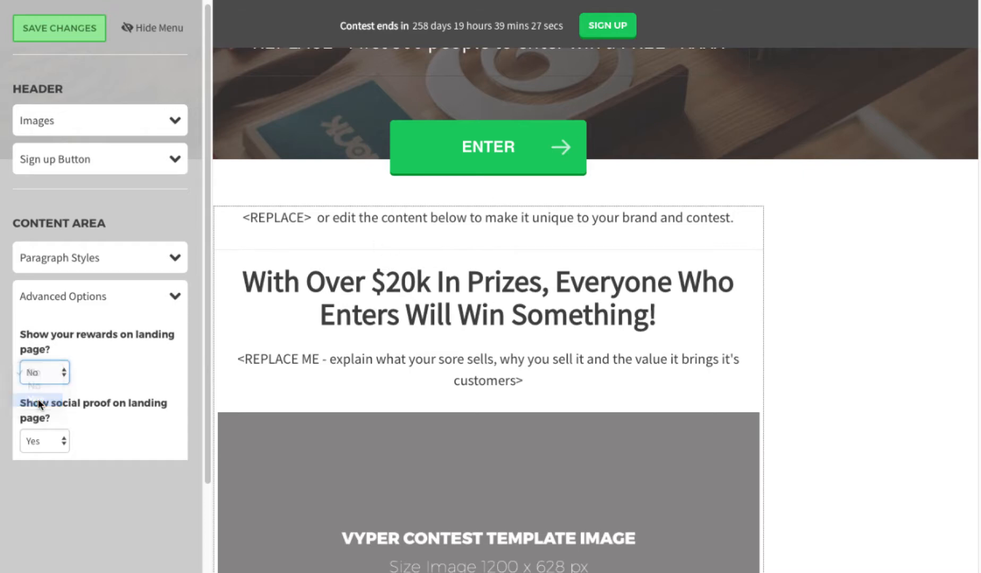
Step: Save the rewards setting and check the new Rewards & Prizes tiles, Instant Winner to Random Winner
{"action": "left_click", "coordinate": [35, 32]}
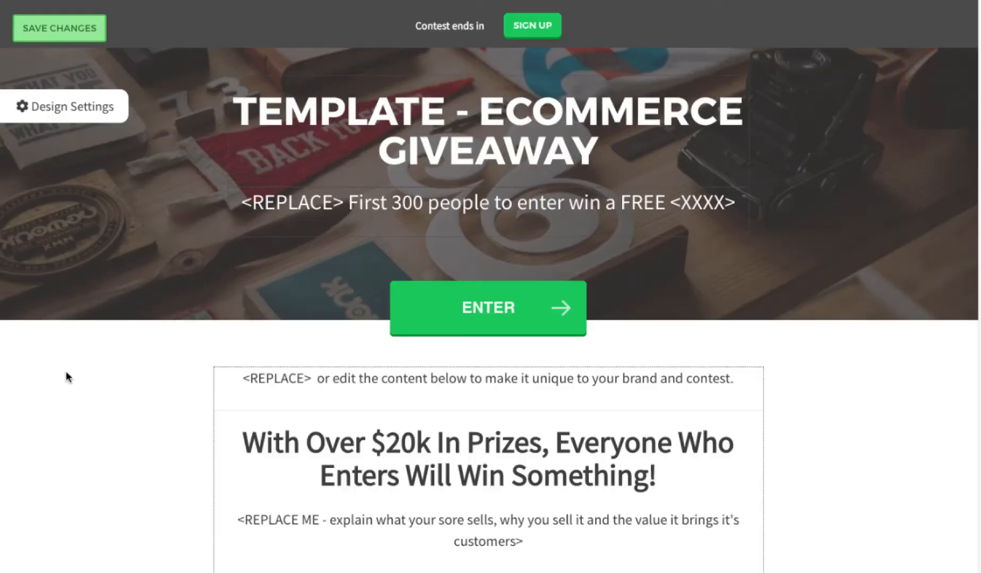
{"action": "scroll", "coordinate": [518, 354], "scroll_direction": "down", "scroll_amount": 20}
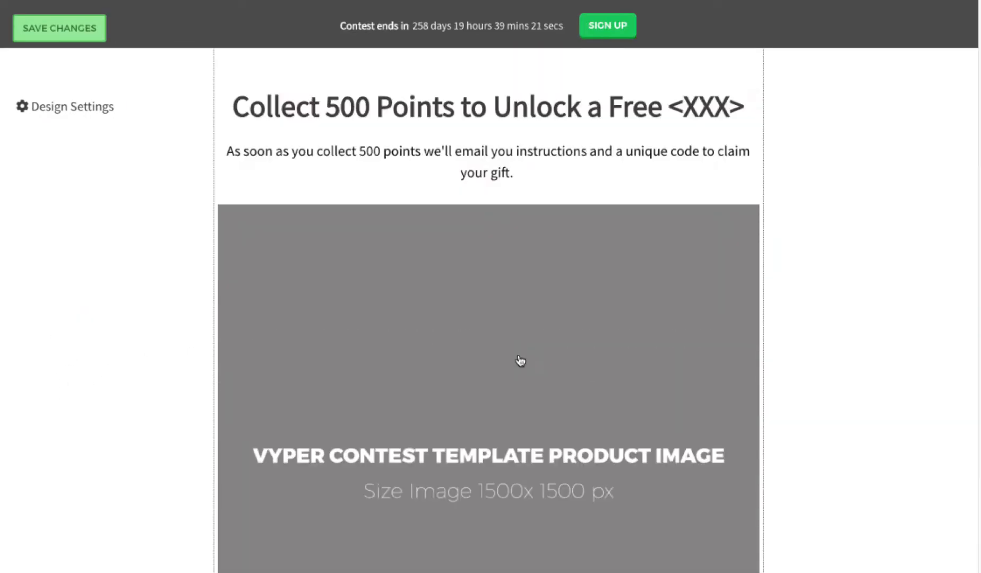
{"action": "scroll", "coordinate": [520, 361], "scroll_direction": "down", "scroll_amount": 15}
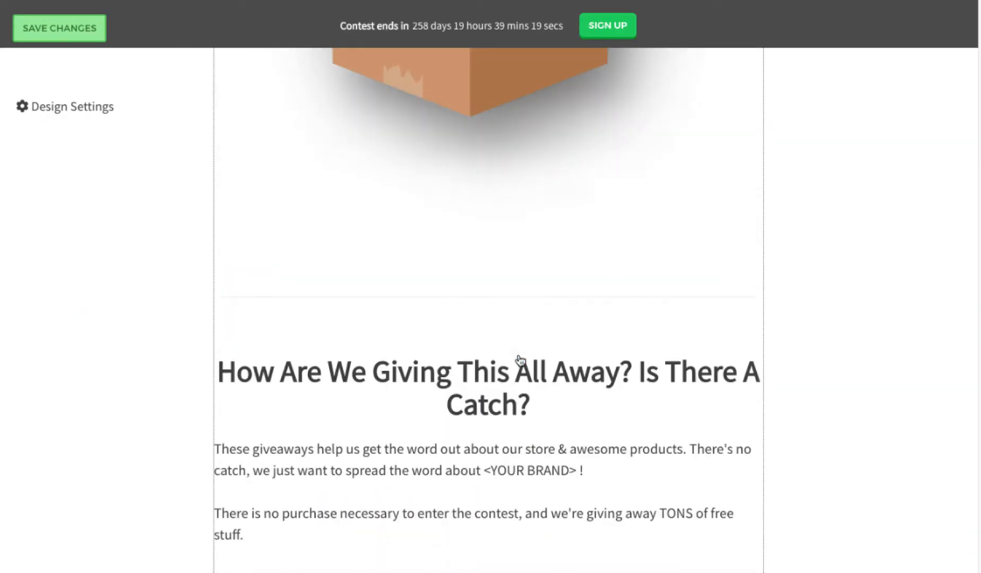
{"action": "scroll", "coordinate": [519, 354], "scroll_direction": "down", "scroll_amount": 10}
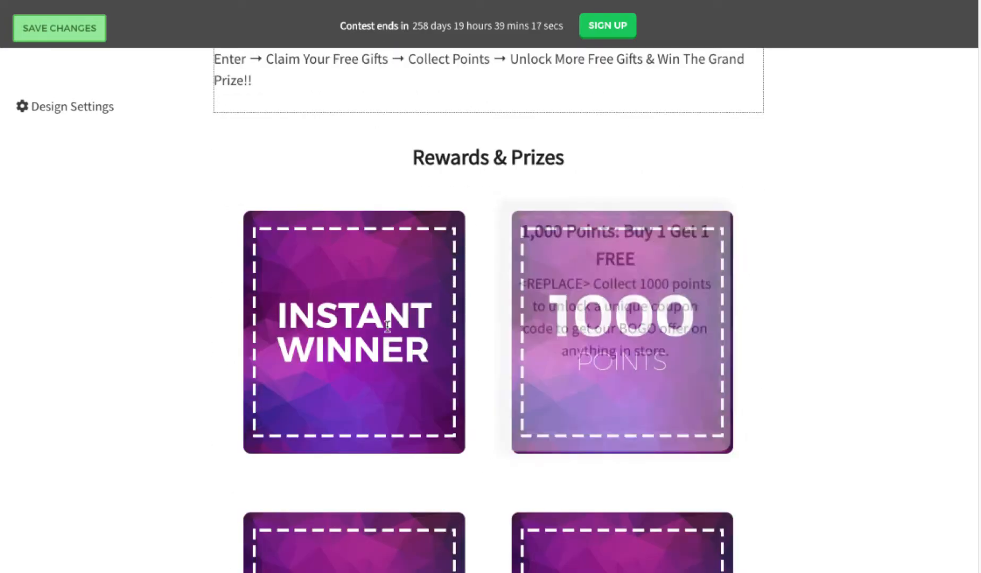
{"action": "mouse_move", "coordinate": [335, 333]}
{"action": "scroll", "coordinate": [331, 317], "scroll_direction": "down", "scroll_amount": 1}
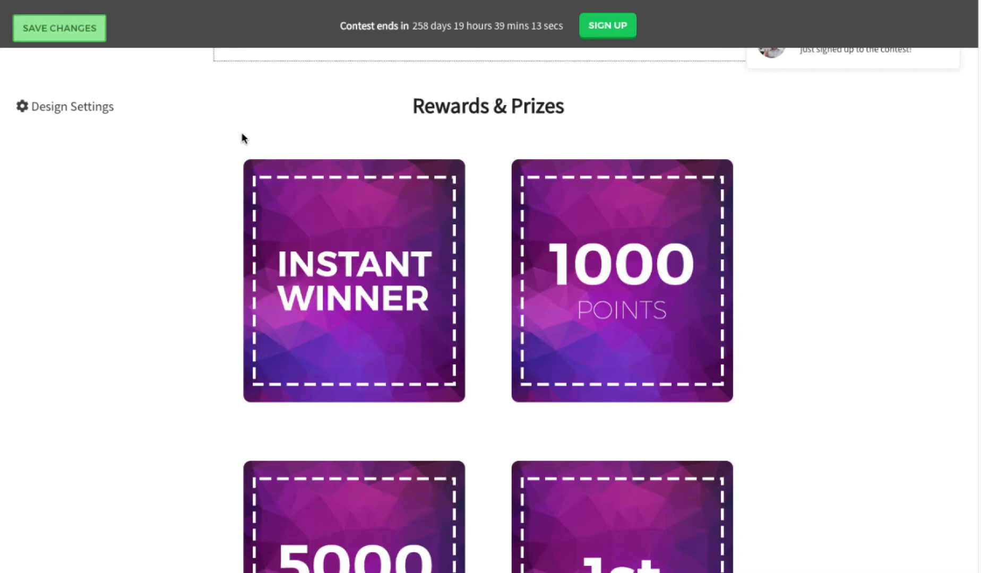
{"action": "scroll", "coordinate": [582, 306], "scroll_direction": "down", "scroll_amount": 5}
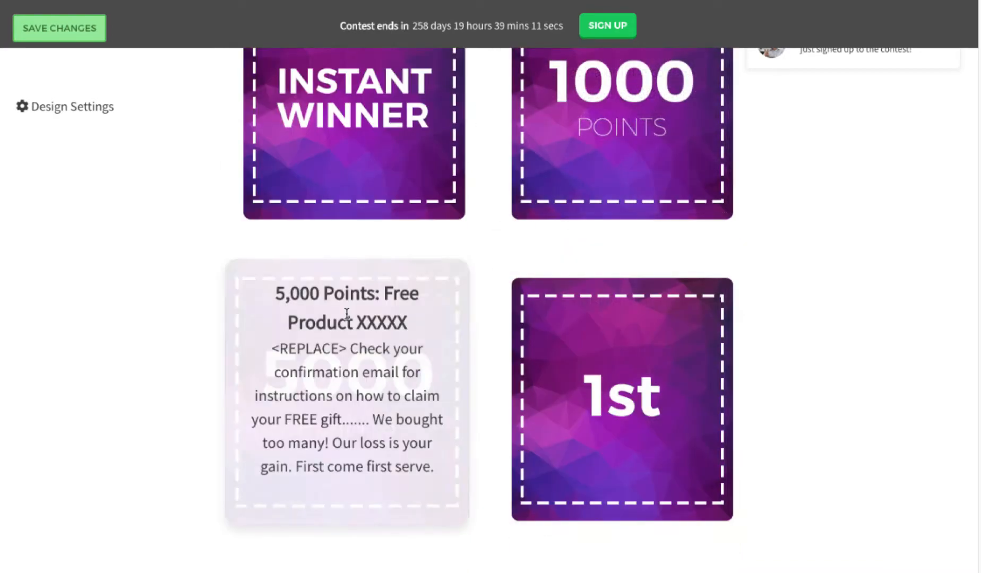
{"action": "mouse_move", "coordinate": [629, 313]}
{"action": "scroll", "coordinate": [381, 339], "scroll_direction": "down", "scroll_amount": 2}
{"action": "scroll", "coordinate": [493, 393], "scroll_direction": "down", "scroll_amount": 3}
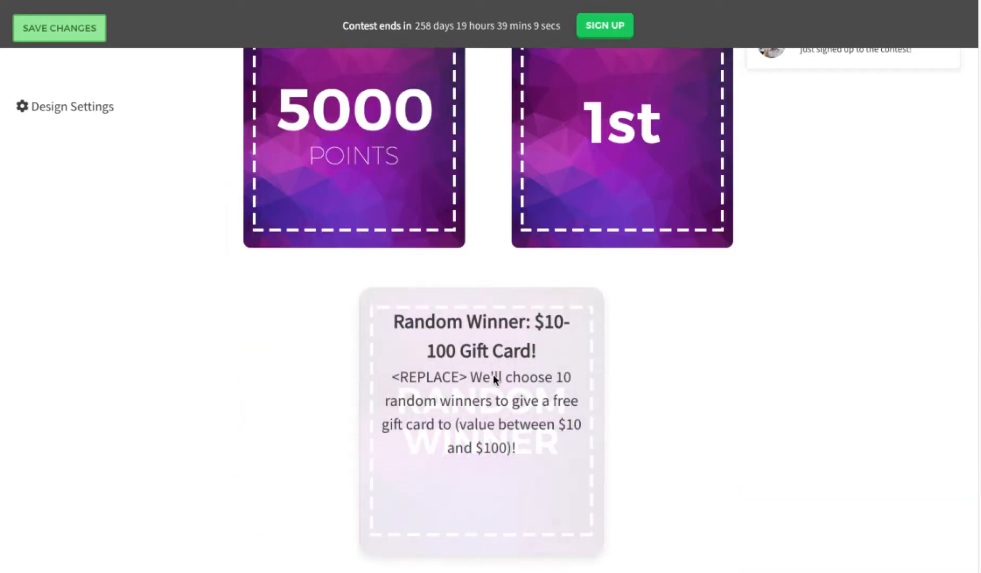
{"action": "scroll", "coordinate": [424, 367], "scroll_direction": "up", "scroll_amount": 6}
{"action": "scroll", "coordinate": [393, 361], "scroll_direction": "up", "scroll_amount": 15}
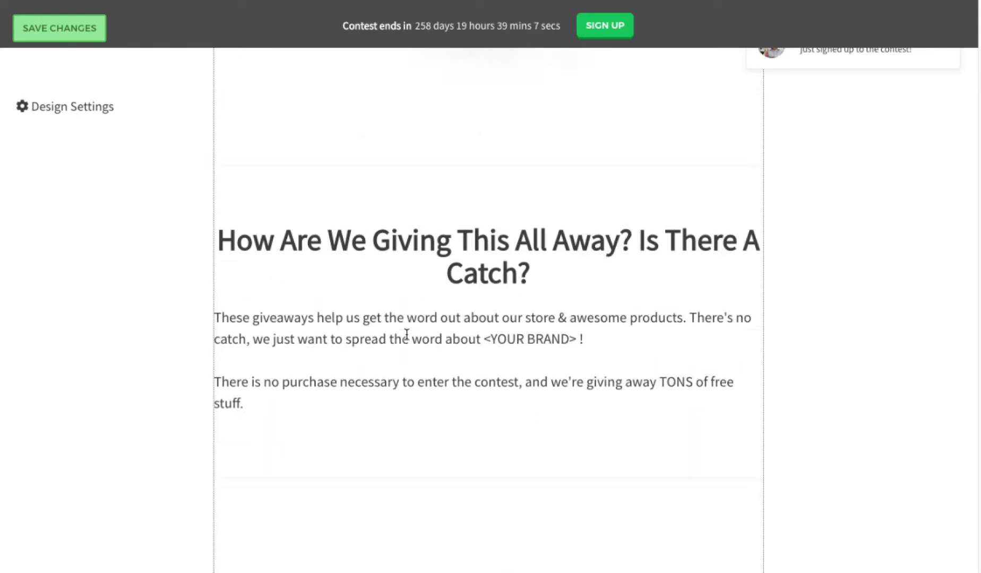
{"action": "scroll", "coordinate": [544, 358], "scroll_direction": "up", "scroll_amount": 15}
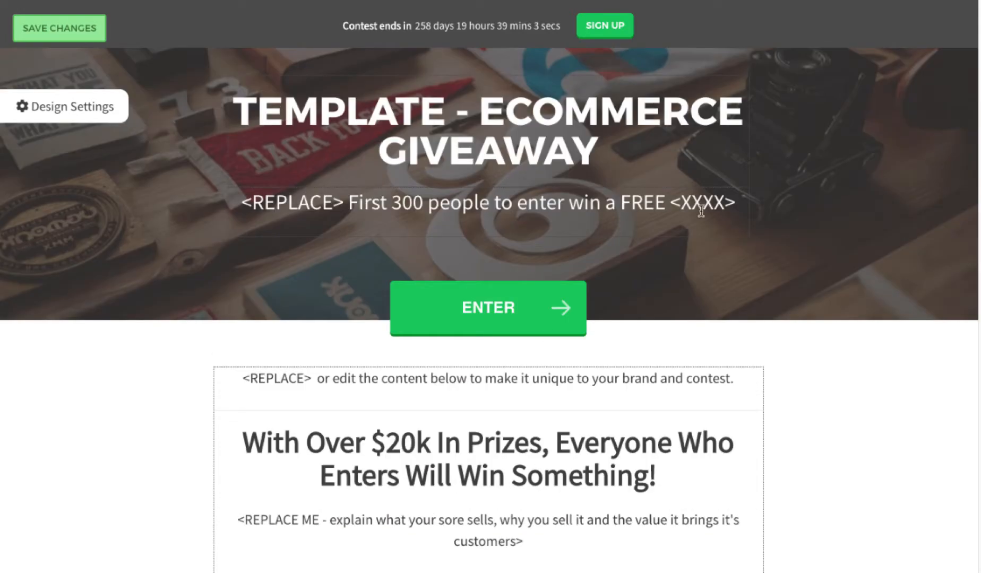
{"action": "scroll", "coordinate": [510, 239], "scroll_direction": "down", "scroll_amount": 2}
Step: Switch 'Show your rewards on landing page?' back to No under Advanced Options and save
{"action": "left_click", "coordinate": [82, 111]}
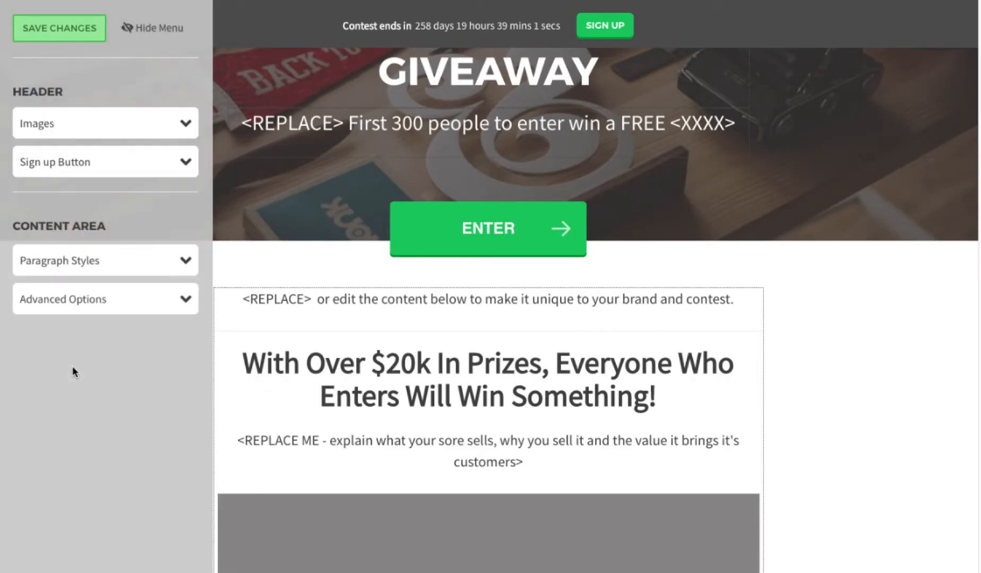
{"action": "left_click", "coordinate": [73, 300]}
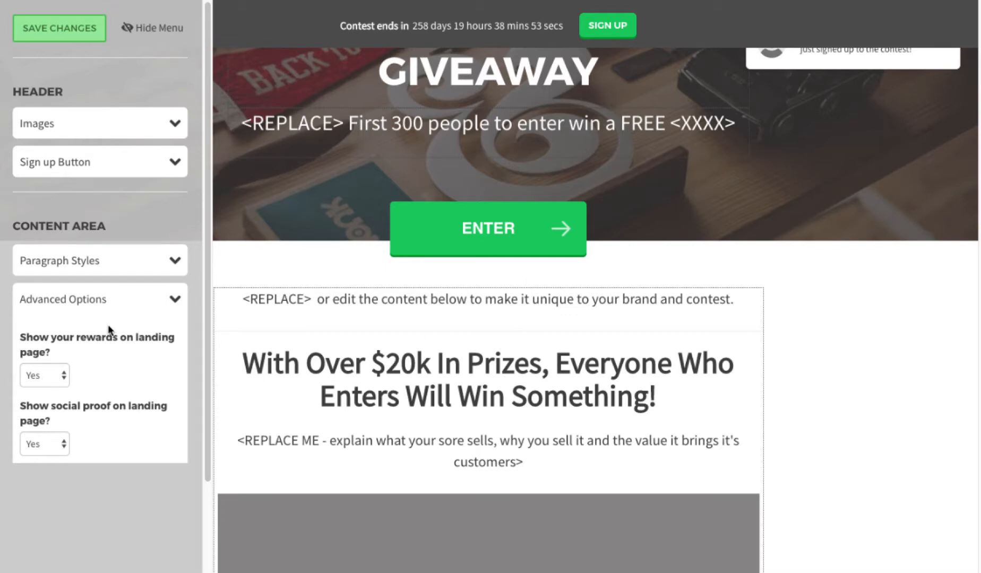
{"action": "left_click", "coordinate": [60, 377]}
{"action": "left_click", "coordinate": [54, 389]}
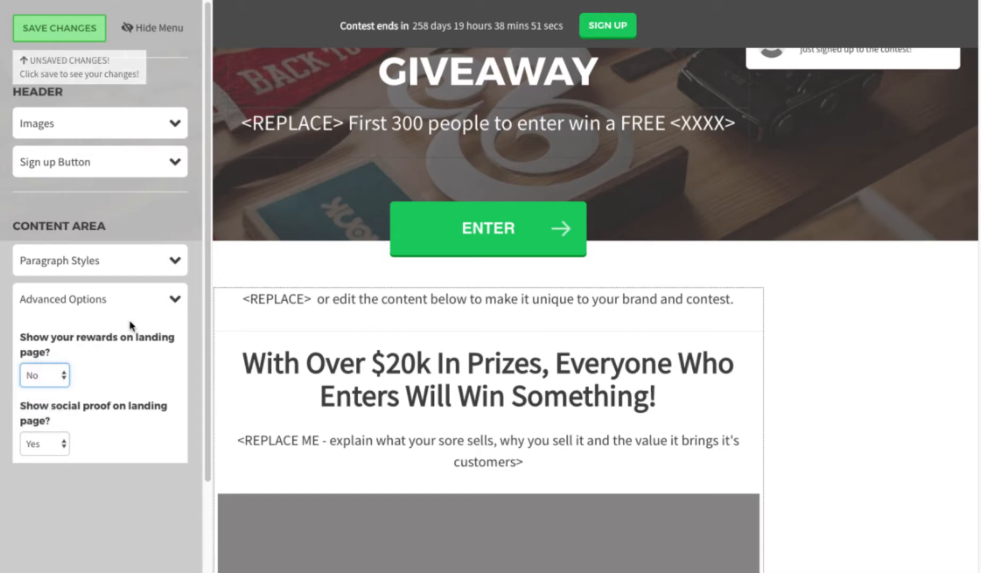
{"action": "left_click", "coordinate": [58, 29]}
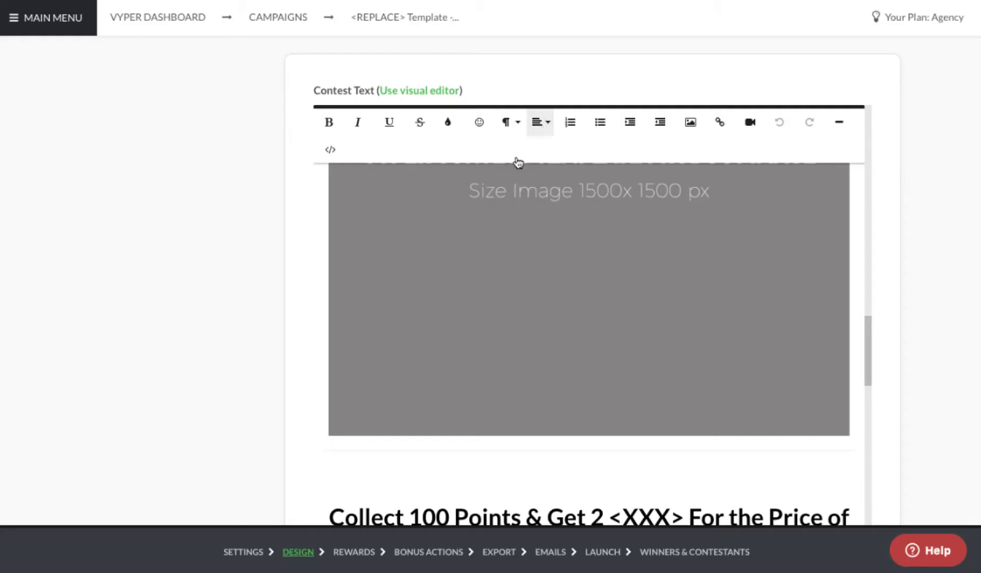
{"action": "scroll", "coordinate": [232, 266], "scroll_direction": "down", "scroll_amount": 10}
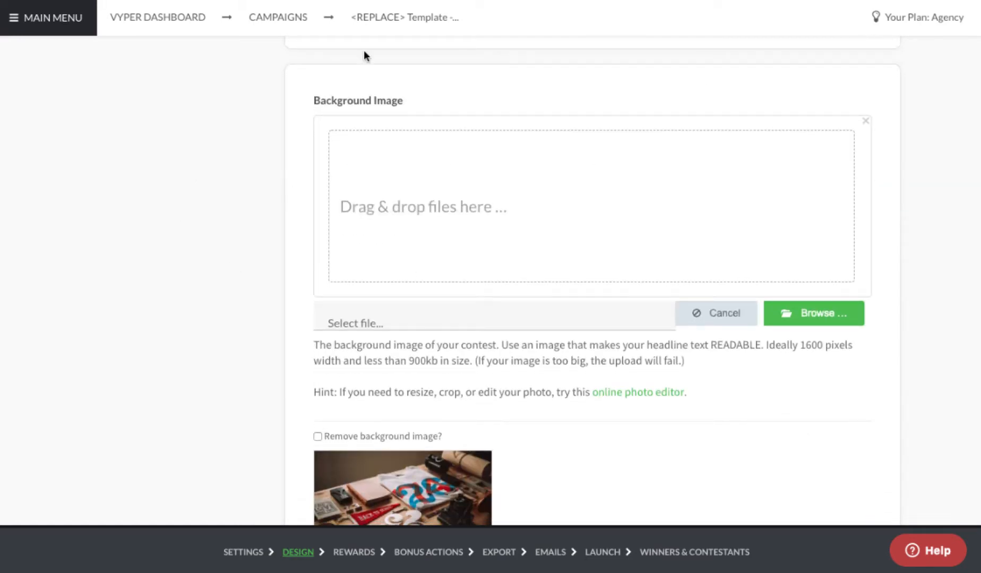
{"action": "scroll", "coordinate": [267, 220], "scroll_direction": "down", "scroll_amount": 2}
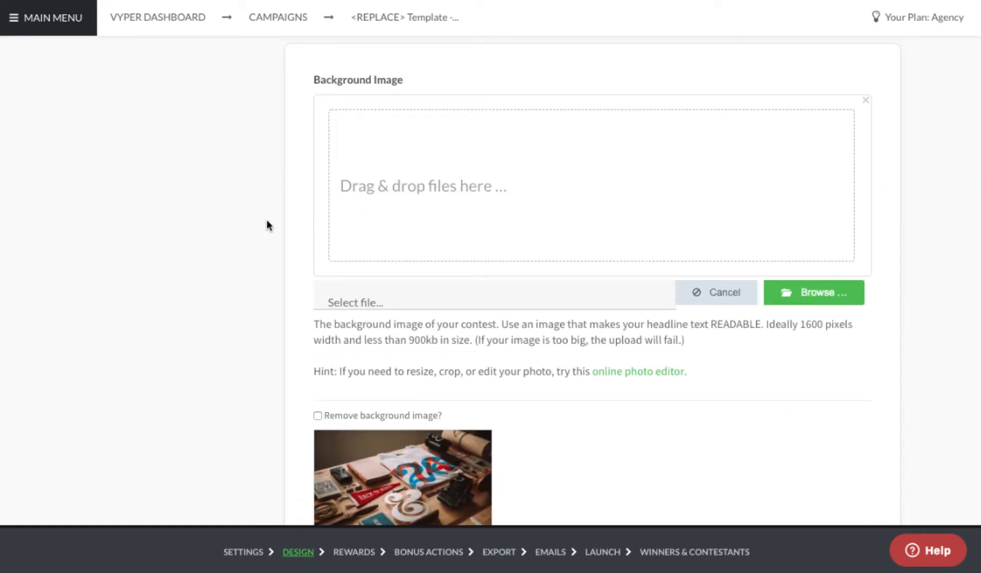
{"action": "scroll", "coordinate": [261, 263], "scroll_direction": "down", "scroll_amount": 5}
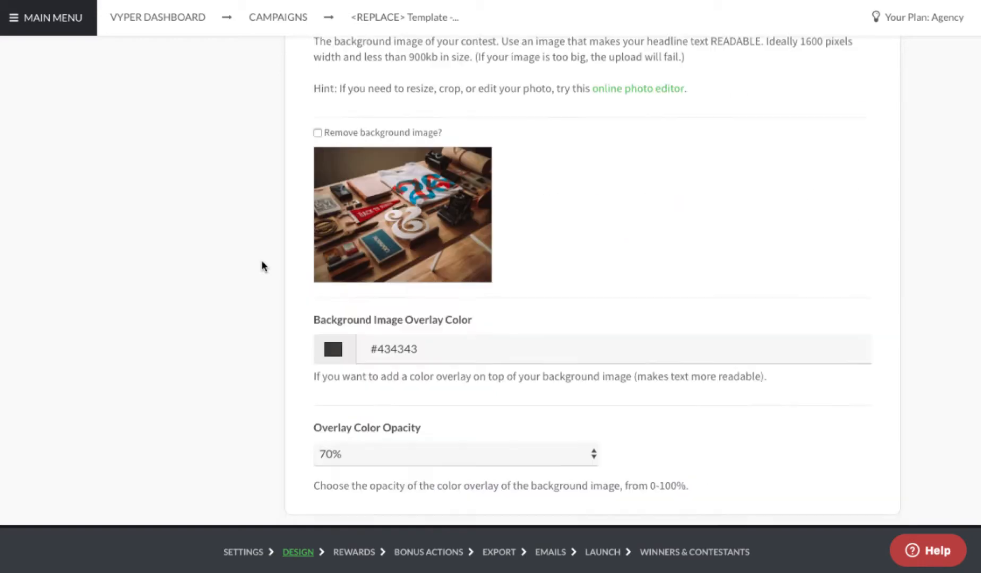
{"action": "scroll", "coordinate": [256, 348], "scroll_direction": "down", "scroll_amount": 2}
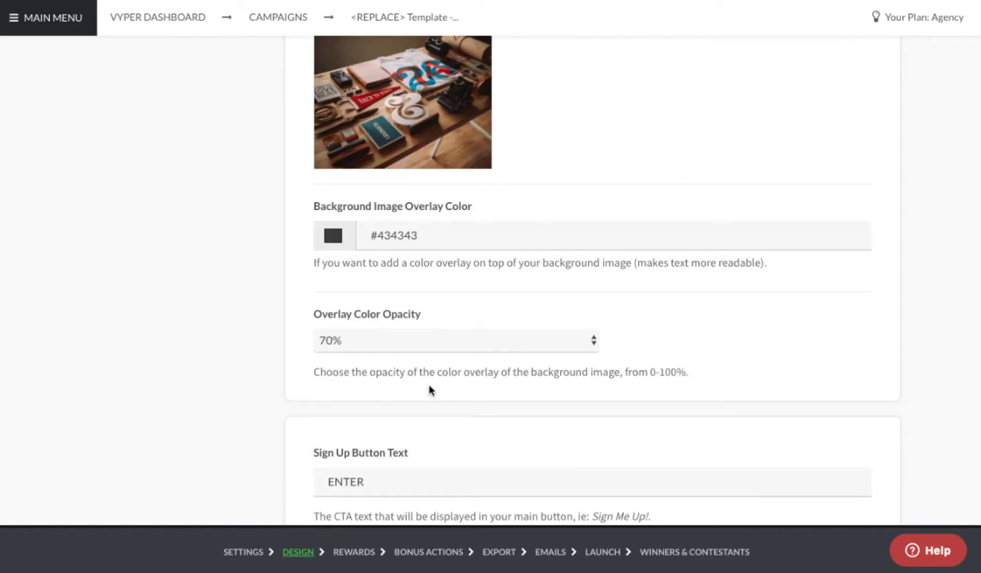
{"action": "scroll", "coordinate": [362, 212], "scroll_direction": "down", "scroll_amount": 10}
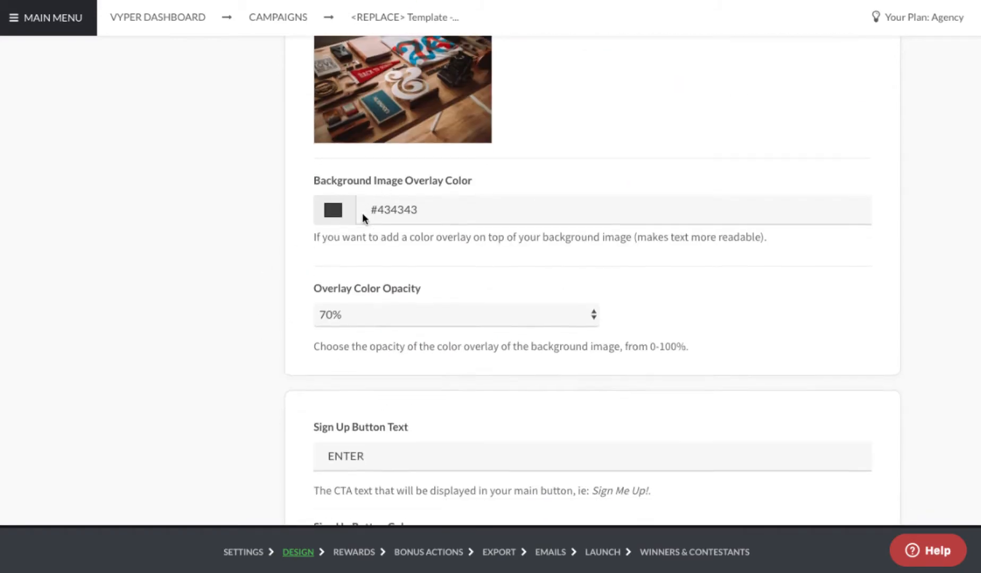
{"action": "scroll", "coordinate": [363, 222], "scroll_direction": "down", "scroll_amount": 9}
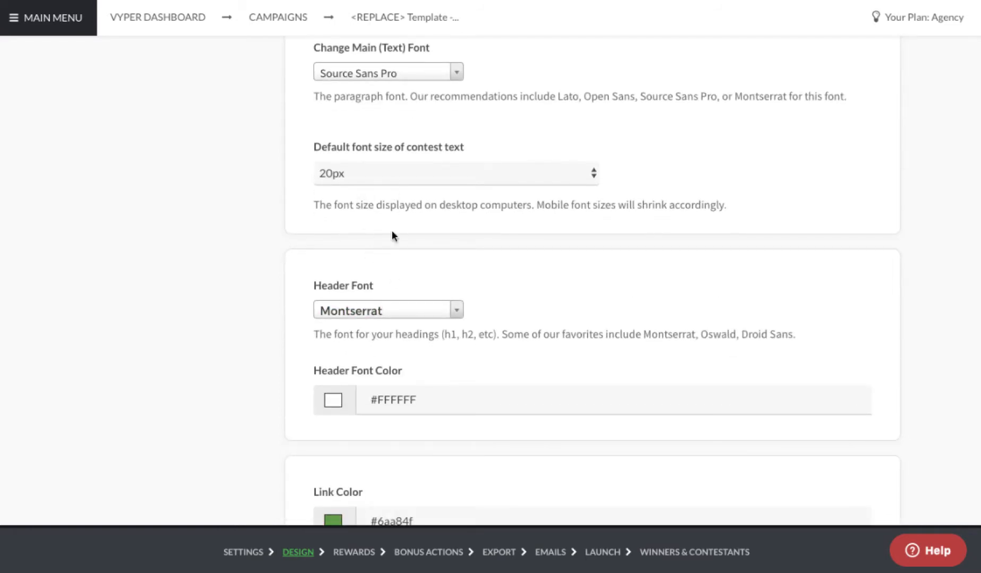
{"action": "scroll", "coordinate": [391, 234], "scroll_direction": "down", "scroll_amount": 3}
{"action": "scroll", "coordinate": [391, 274], "scroll_direction": "down", "scroll_amount": 5}
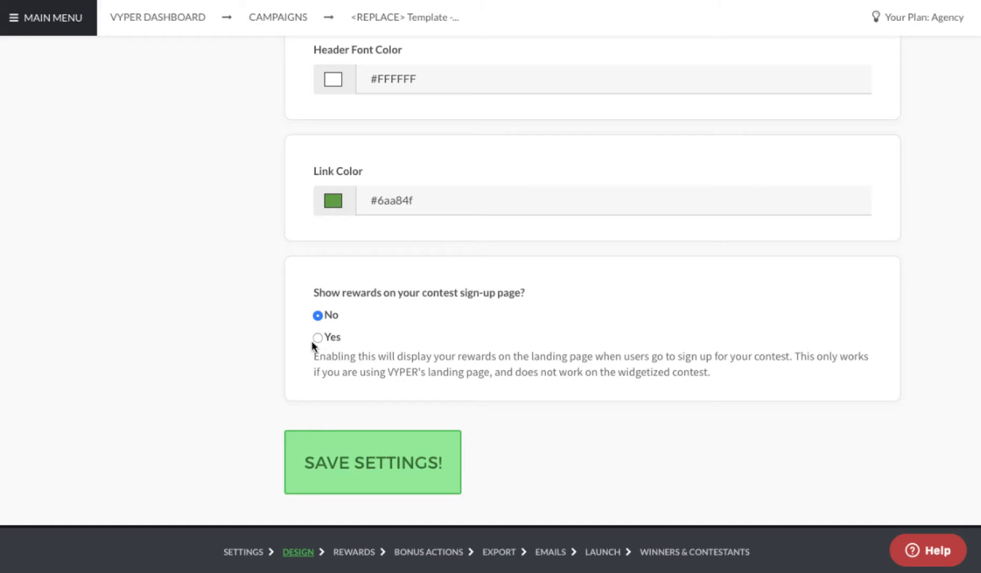
{"action": "scroll", "coordinate": [260, 337], "scroll_direction": "up", "scroll_amount": 15}
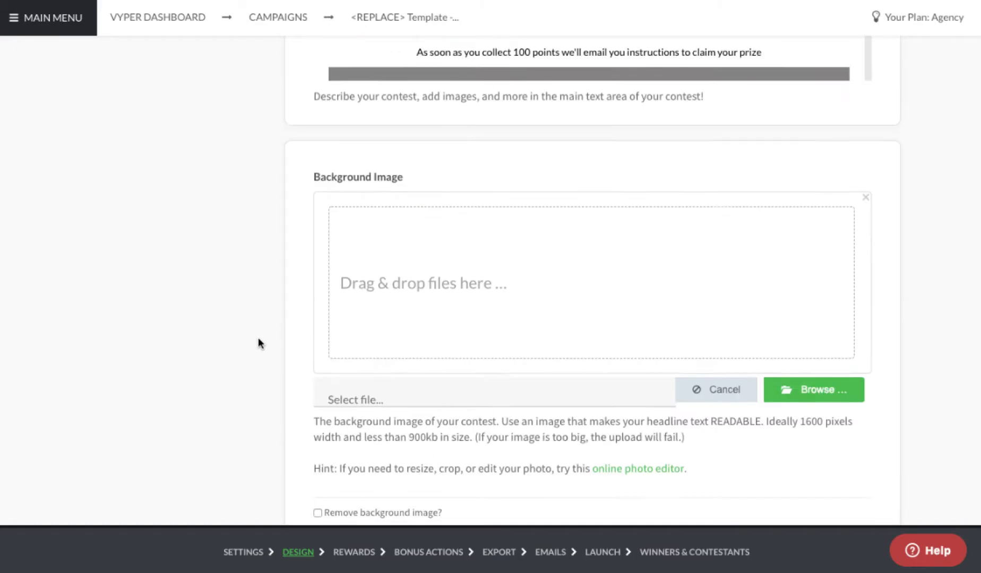
{"action": "scroll", "coordinate": [526, 348], "scroll_direction": "up", "scroll_amount": 10}
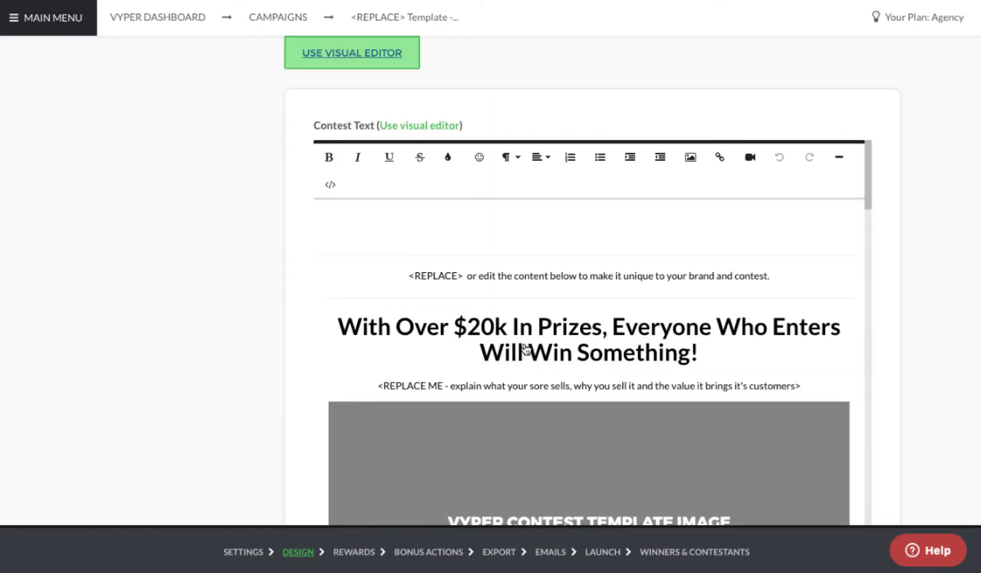
{"action": "scroll", "coordinate": [280, 293], "scroll_direction": "up", "scroll_amount": 10}
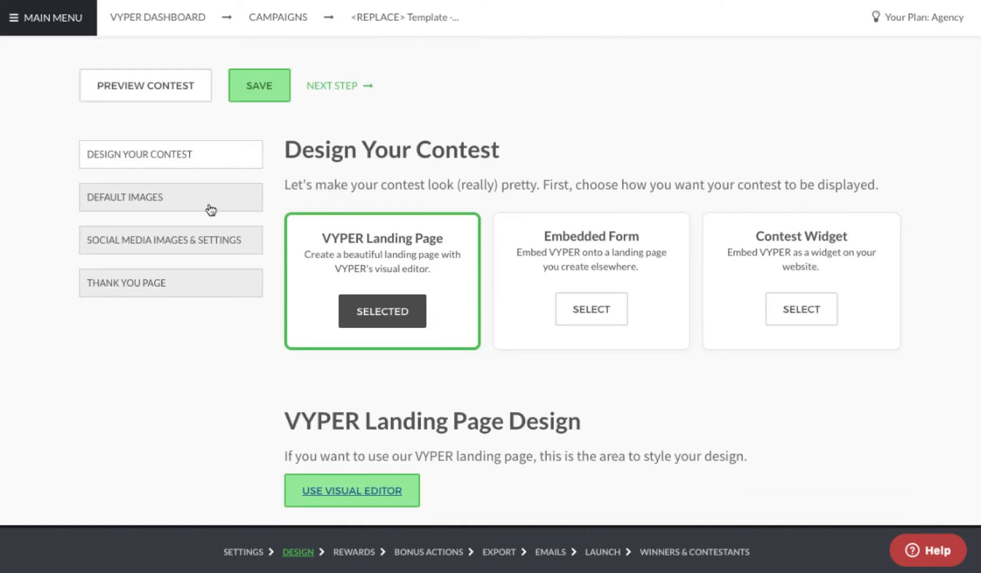
Step: Review the Default Images logo, email logo and favicon uploads, then go to Social Media Images & Settings
{"action": "left_click", "coordinate": [239, 208]}
{"action": "scroll", "coordinate": [355, 256], "scroll_direction": "down", "scroll_amount": 6}
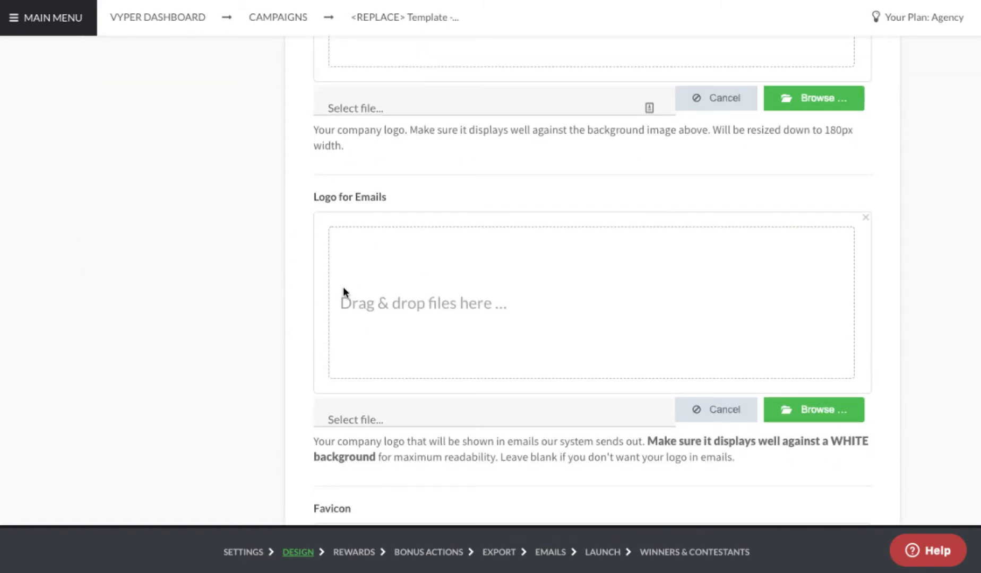
{"action": "scroll", "coordinate": [393, 216], "scroll_direction": "up", "scroll_amount": 5}
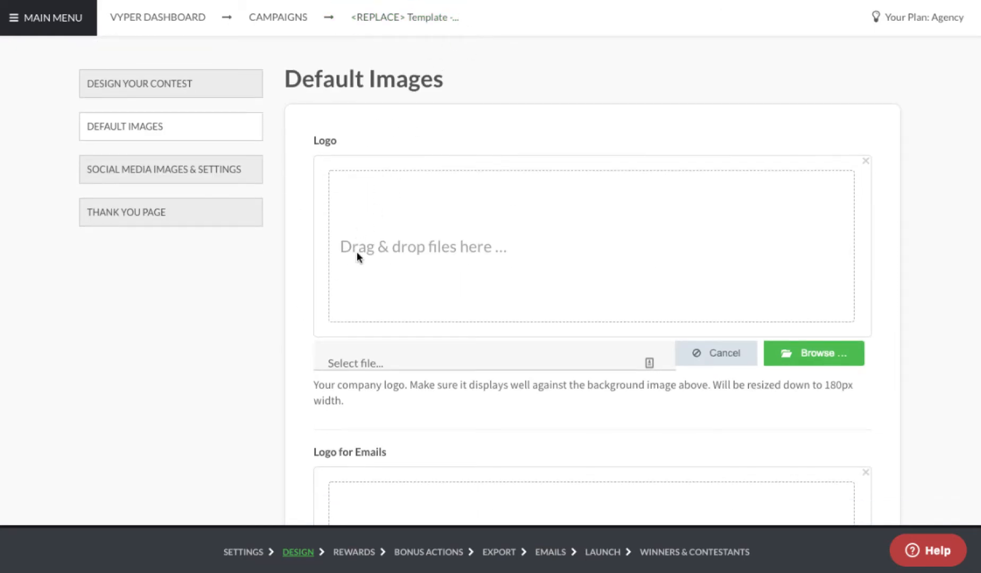
{"action": "scroll", "coordinate": [356, 252], "scroll_direction": "down", "scroll_amount": 9}
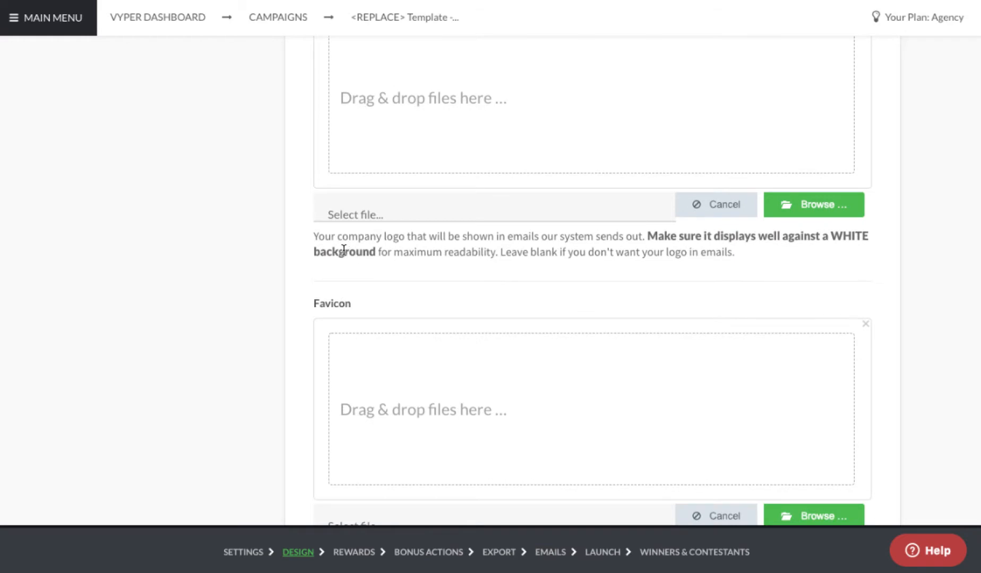
{"action": "scroll", "coordinate": [344, 252], "scroll_direction": "down", "scroll_amount": 2}
{"action": "scroll", "coordinate": [344, 255], "scroll_direction": "up", "scroll_amount": 3}
{"action": "scroll", "coordinate": [341, 181], "scroll_direction": "up", "scroll_amount": 1}
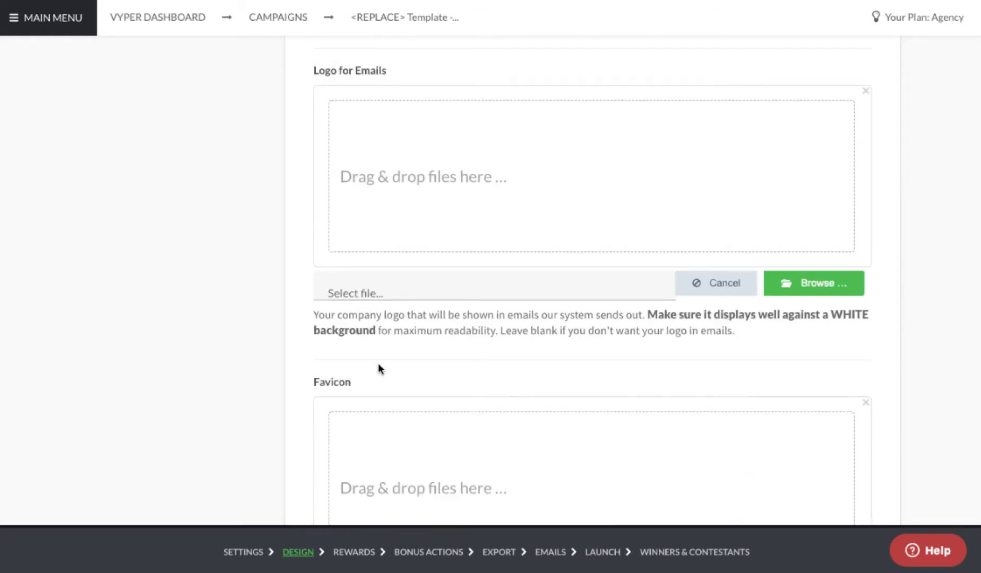
{"action": "scroll", "coordinate": [461, 247], "scroll_direction": "down", "scroll_amount": 7}
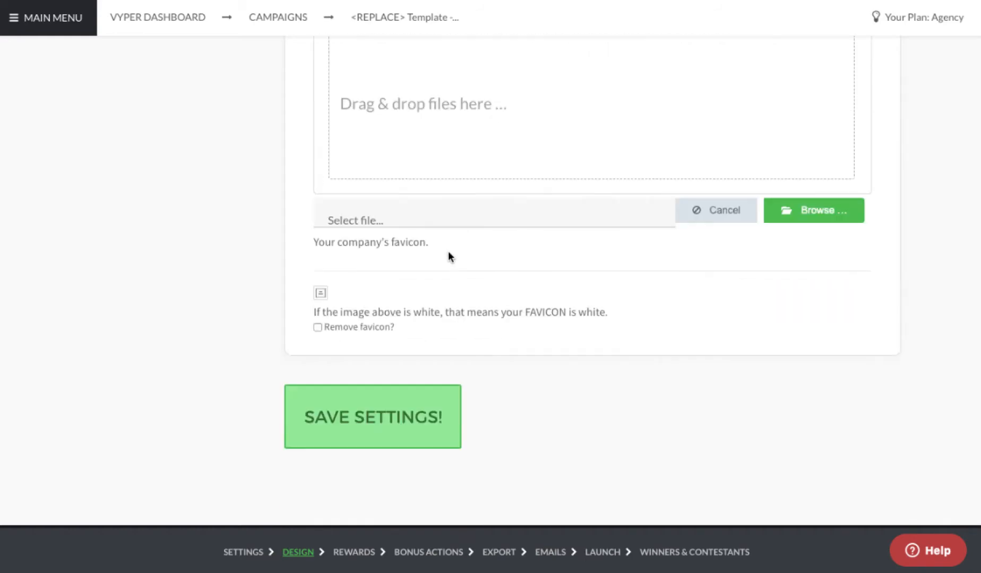
{"action": "scroll", "coordinate": [419, 268], "scroll_direction": "up", "scroll_amount": 10}
{"action": "left_click", "coordinate": [245, 224]}
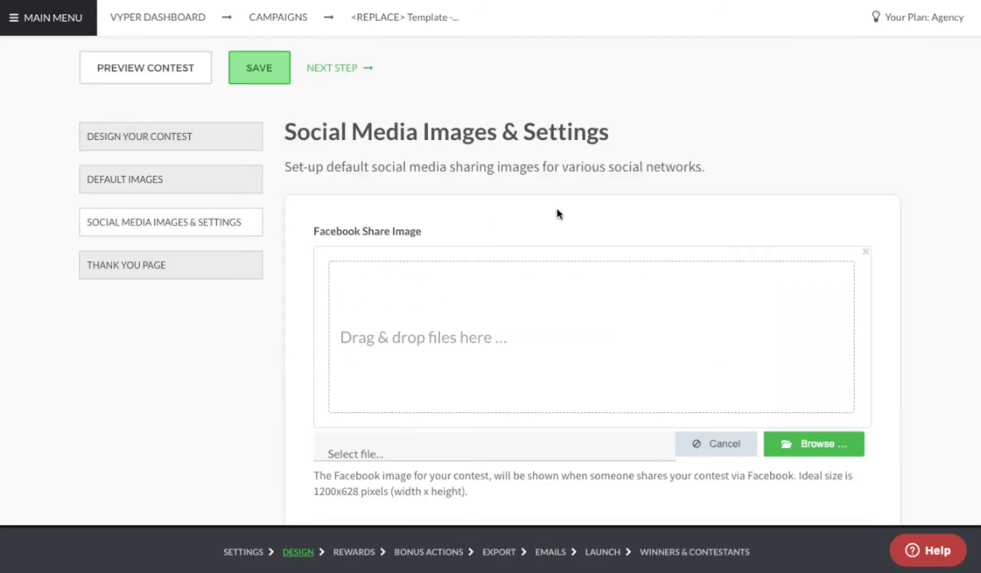
{"action": "scroll", "coordinate": [550, 241], "scroll_direction": "down", "scroll_amount": 1}
{"action": "scroll", "coordinate": [549, 240], "scroll_direction": "down", "scroll_amount": 1}
{"action": "scroll", "coordinate": [549, 240], "scroll_direction": "down", "scroll_amount": 2}
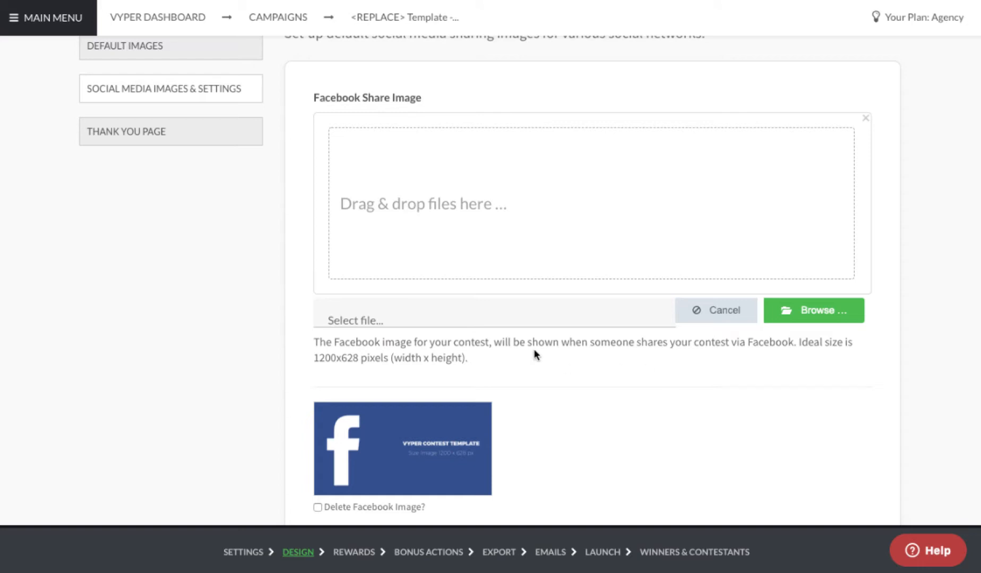
{"action": "scroll", "coordinate": [531, 353], "scroll_direction": "down", "scroll_amount": 3}
{"action": "scroll", "coordinate": [552, 245], "scroll_direction": "up", "scroll_amount": 2}
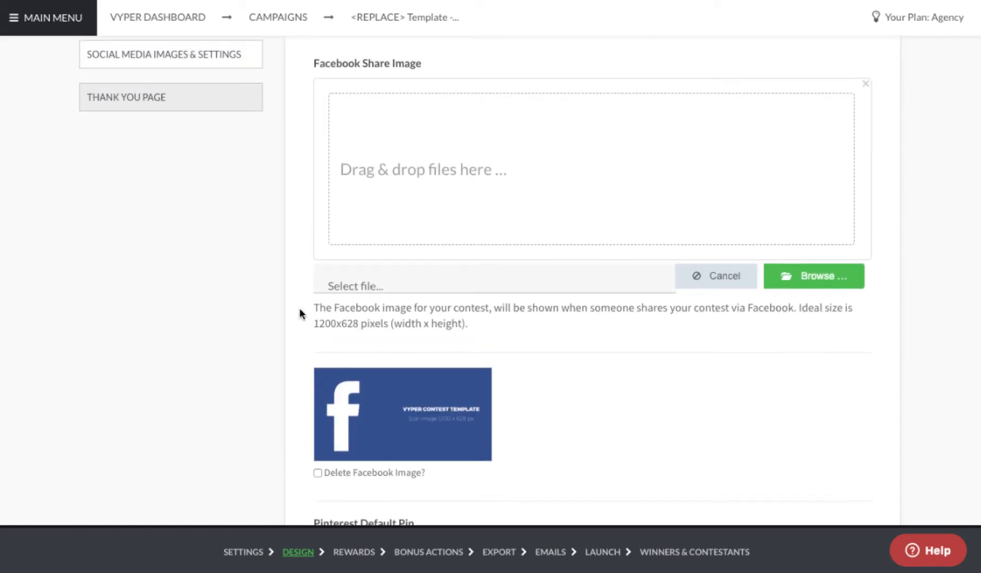
{"action": "scroll", "coordinate": [258, 315], "scroll_direction": "down", "scroll_amount": 8}
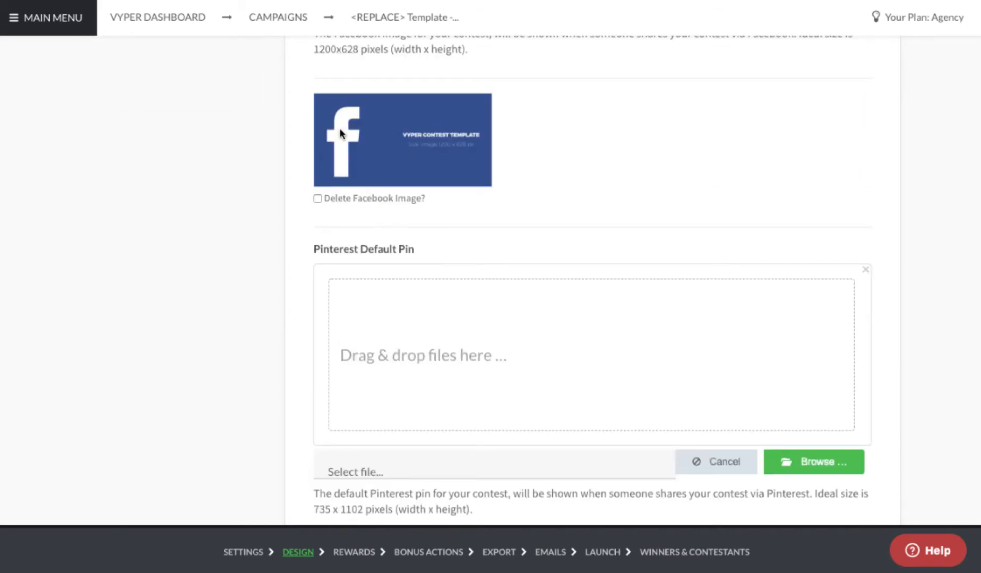
{"action": "scroll", "coordinate": [354, 209], "scroll_direction": "up", "scroll_amount": 5}
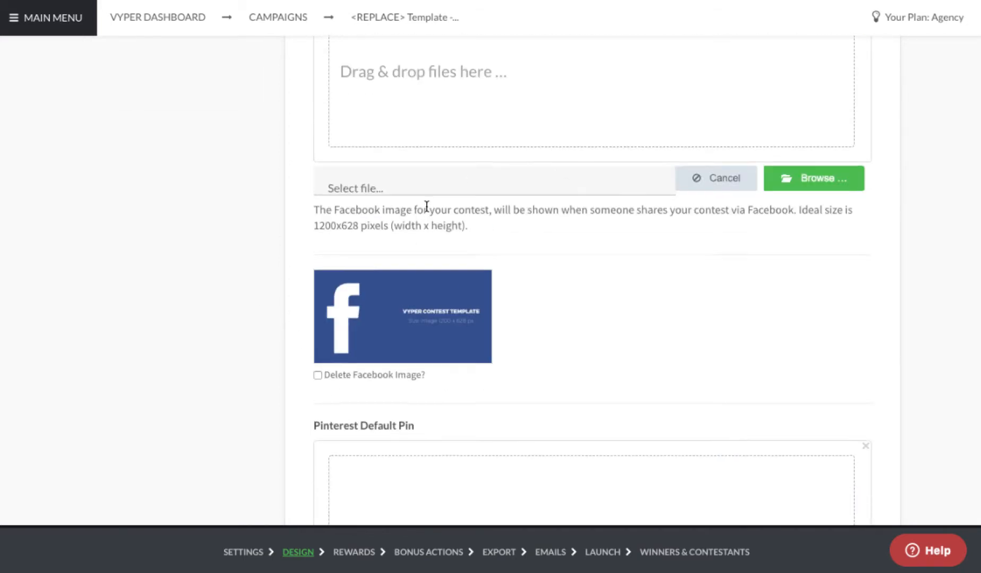
{"action": "scroll", "coordinate": [425, 206], "scroll_direction": "up", "scroll_amount": 4}
{"action": "scroll", "coordinate": [413, 296], "scroll_direction": "down", "scroll_amount": 3}
{"action": "scroll", "coordinate": [425, 346], "scroll_direction": "down", "scroll_amount": 4}
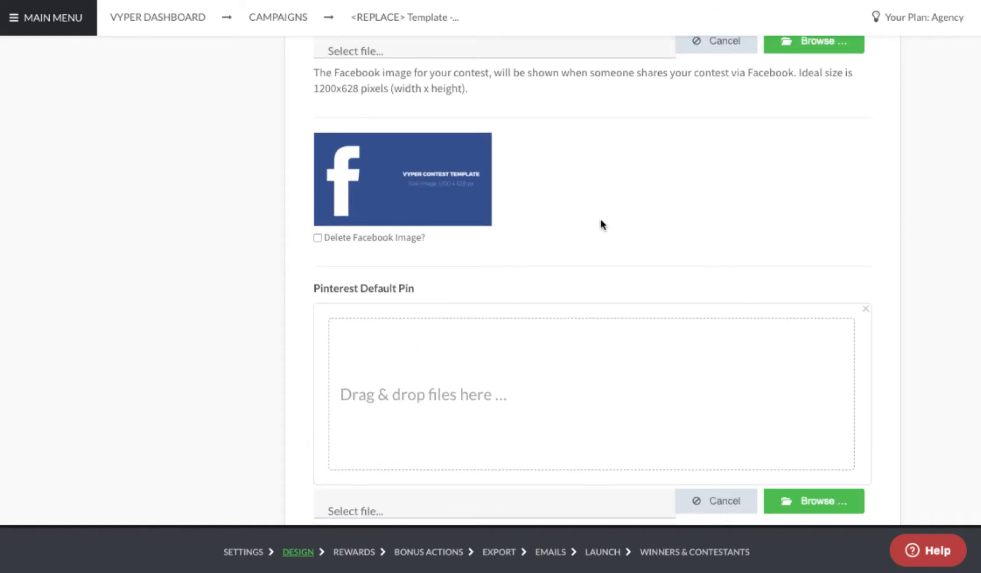
{"action": "scroll", "coordinate": [527, 252], "scroll_direction": "down", "scroll_amount": 7}
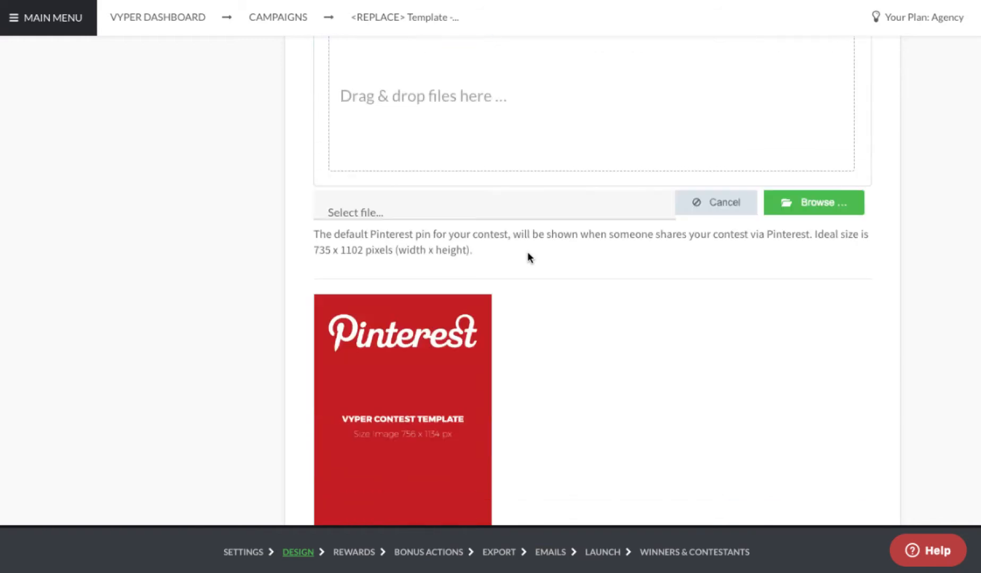
{"action": "scroll", "coordinate": [435, 297], "scroll_direction": "down", "scroll_amount": 4}
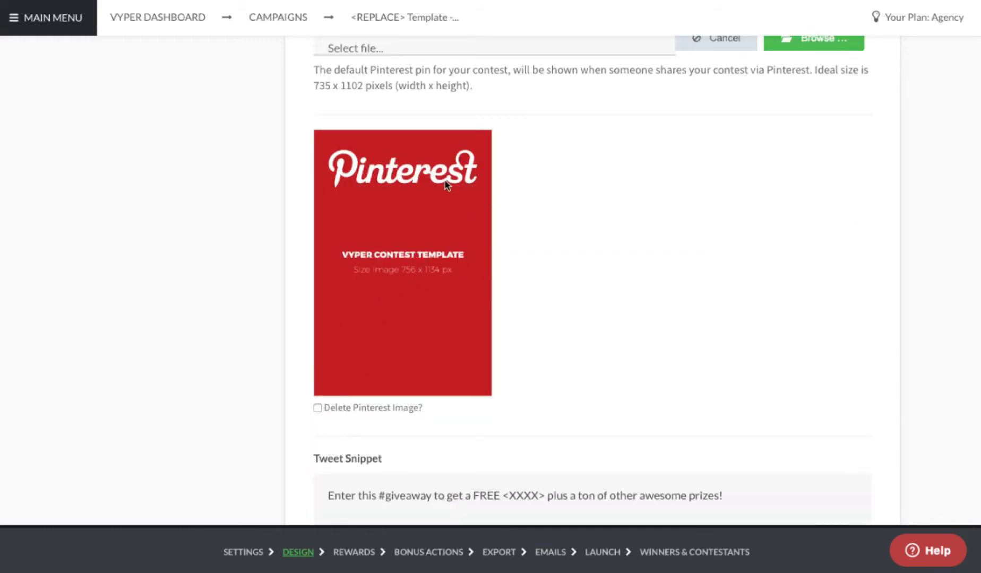
{"action": "scroll", "coordinate": [389, 256], "scroll_direction": "up", "scroll_amount": 8}
{"action": "scroll", "coordinate": [388, 253], "scroll_direction": "up", "scroll_amount": 6}
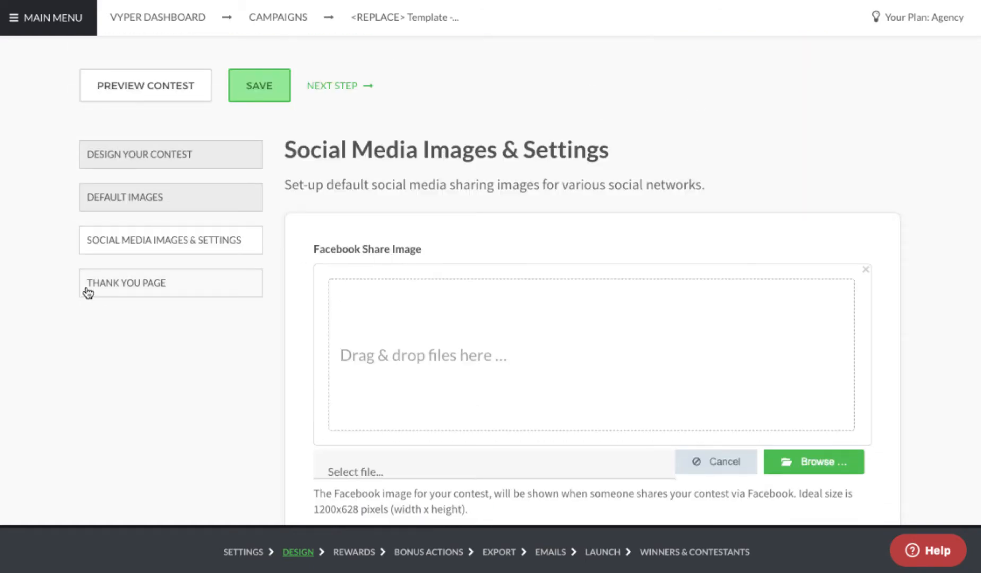
Step: Show Thank You Page Design with the 'You Just Unlocked a FREE XXXXX' headline and CODE123 subheading
{"action": "left_click", "coordinate": [86, 292]}
{"action": "scroll", "coordinate": [529, 320], "scroll_direction": "down", "scroll_amount": 1}
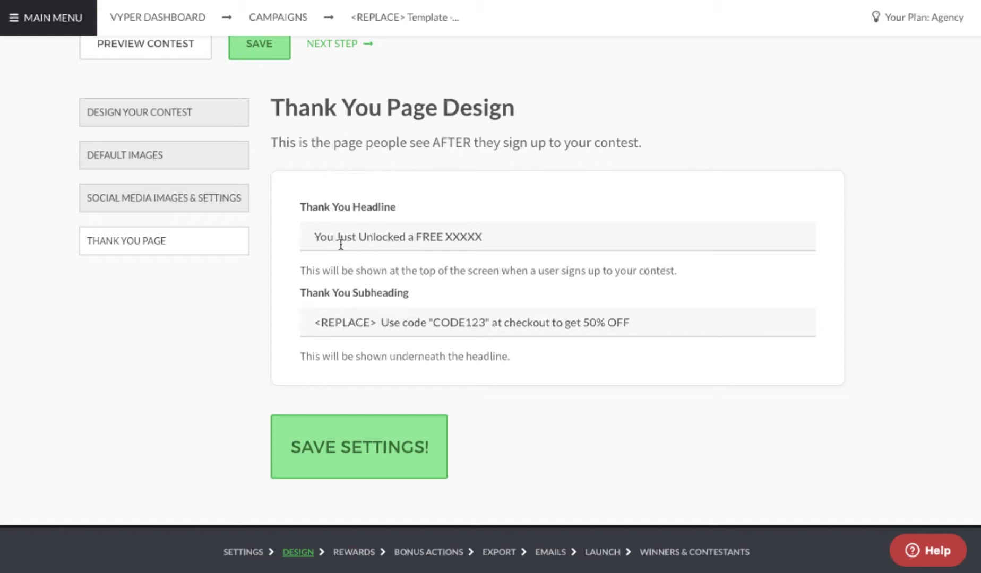
{"action": "scroll", "coordinate": [340, 254], "scroll_direction": "up", "scroll_amount": 1}
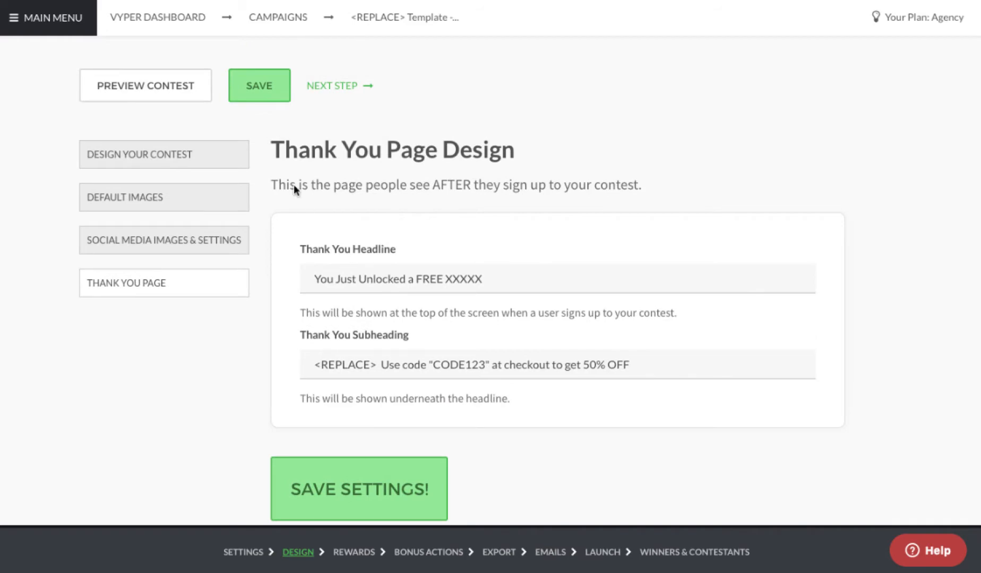
Step: Preview the contest and bring up the 'Almost there...' sign-up form via ENTER
{"action": "left_click", "coordinate": [164, 95]}
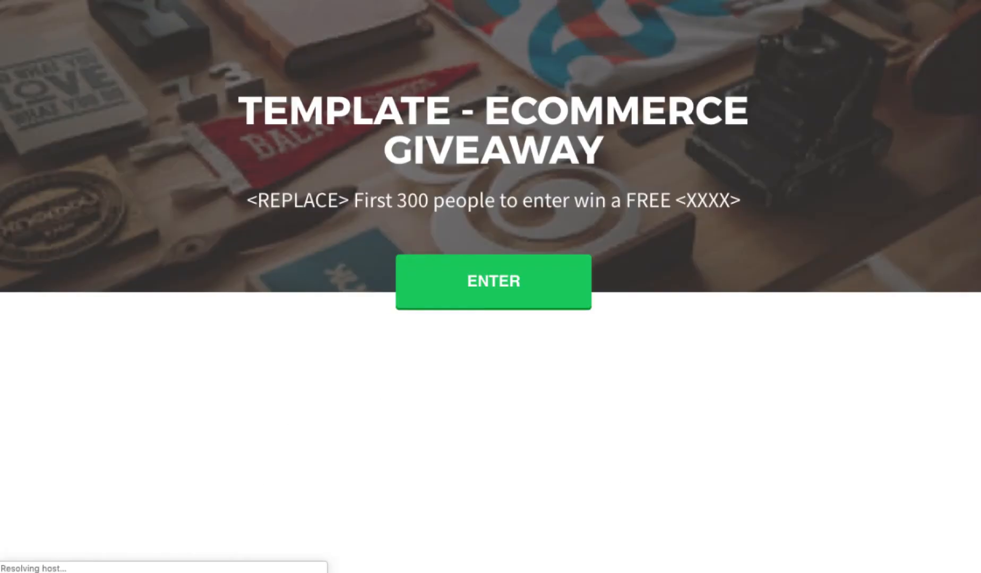
{"action": "scroll", "coordinate": [470, 183], "scroll_direction": "down", "scroll_amount": 10}
{"action": "scroll", "coordinate": [469, 183], "scroll_direction": "up", "scroll_amount": 10}
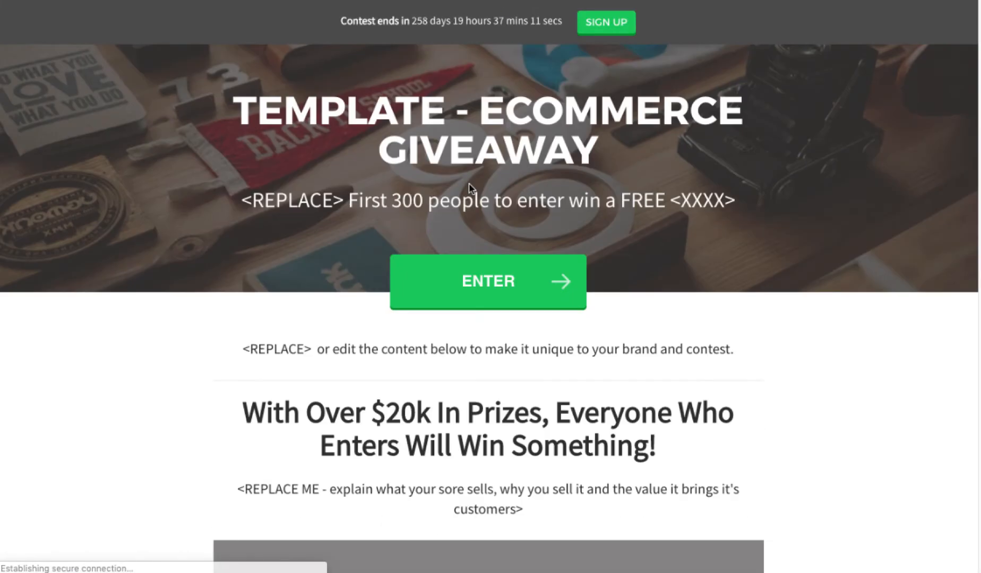
{"action": "left_click", "coordinate": [509, 276]}
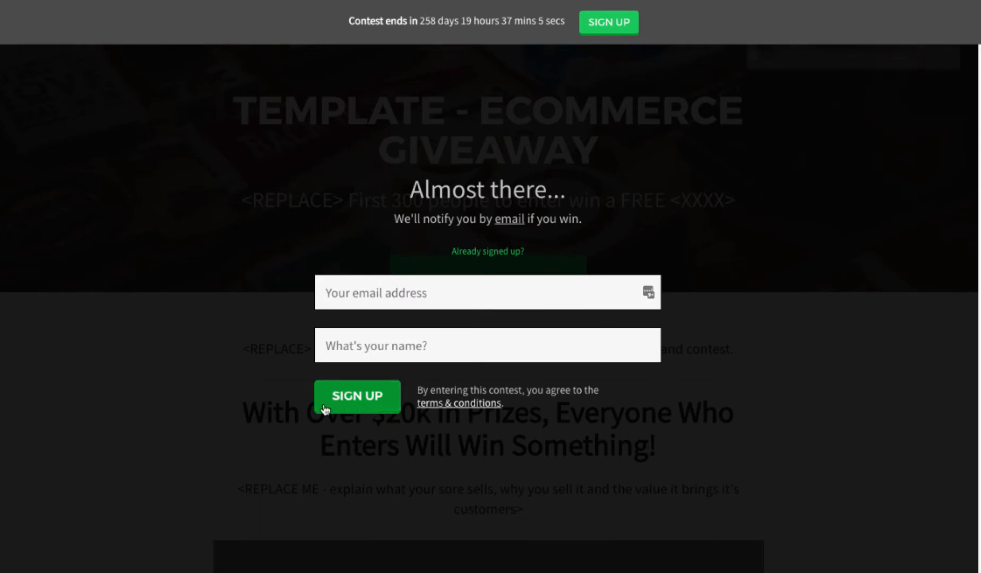
Step: Submit the preview entry form with a test email and name, reaching rank #13 with 201 points
{"action": "left_click", "coordinate": [370, 298]}
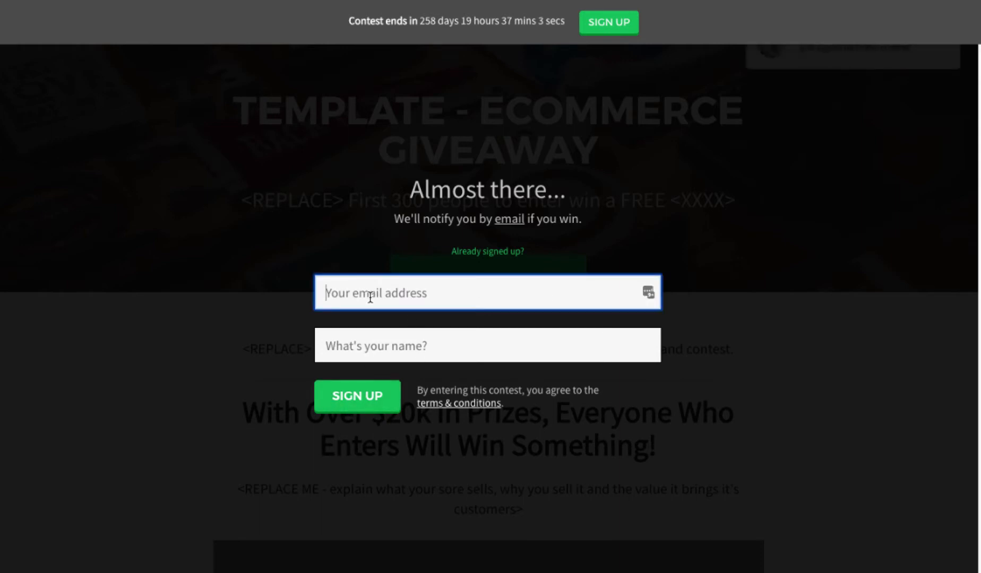
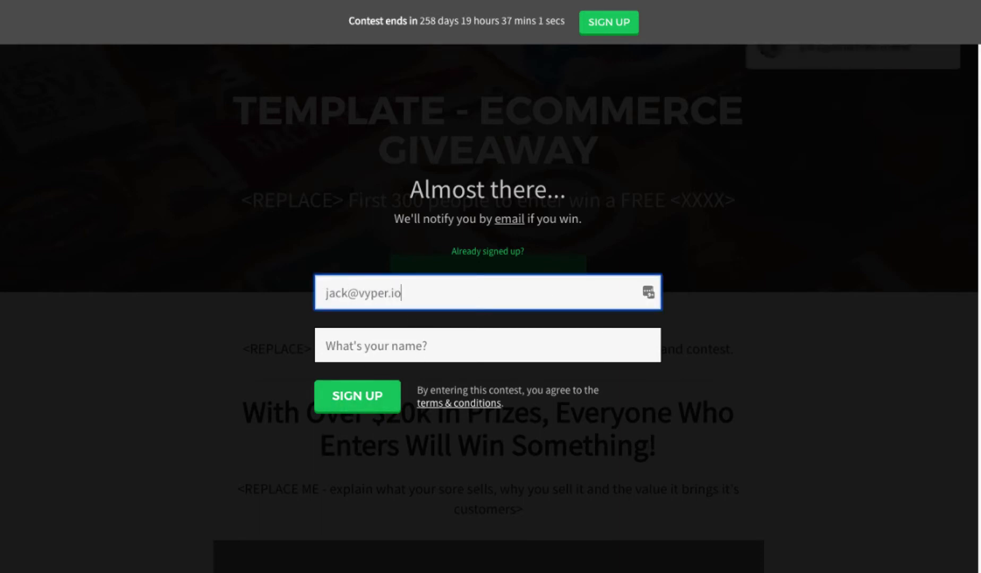
{"action": "key", "text": "Tab"}
{"action": "type", "text": "jack"}
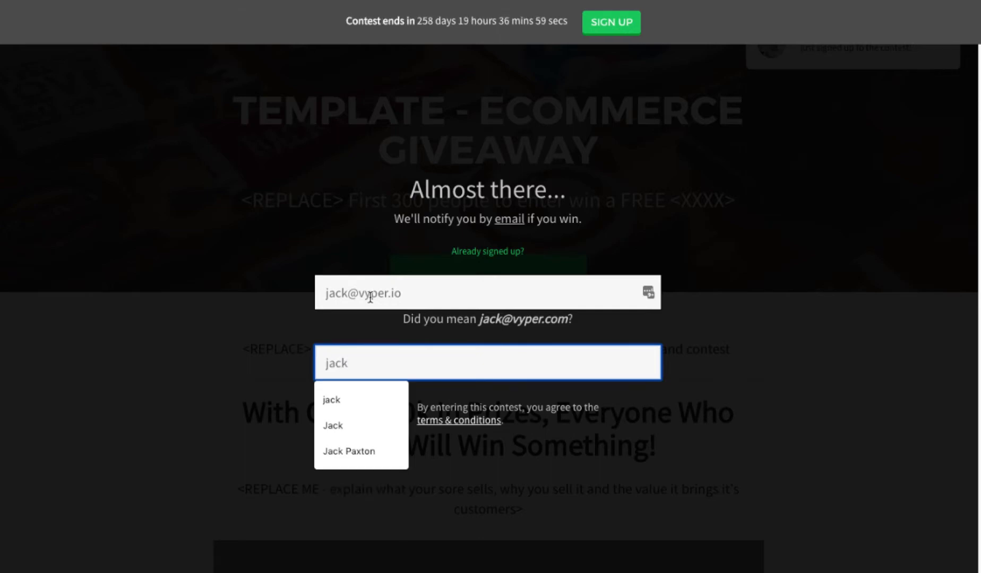
{"action": "key", "text": "Escape"}
{"action": "key", "text": "Tab"}
{"action": "key", "text": "Return"}
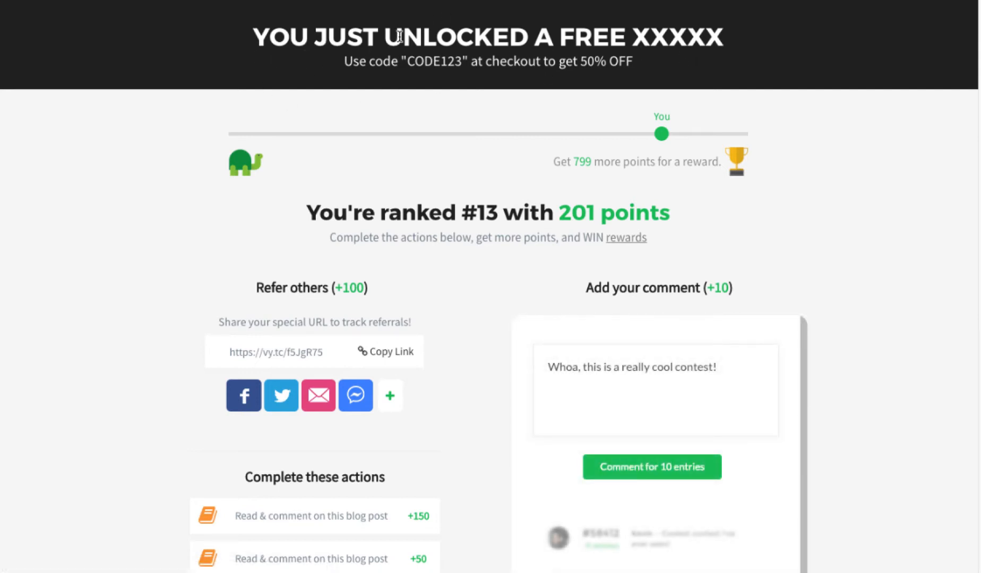
Step: Highlight the 'UNLOCKED A FREE XXXXX' headline and the CODE123 discount line on the thank-you page
{"action": "left_click_drag", "start_coordinate": [379, 33], "coordinate": [725, 33]}
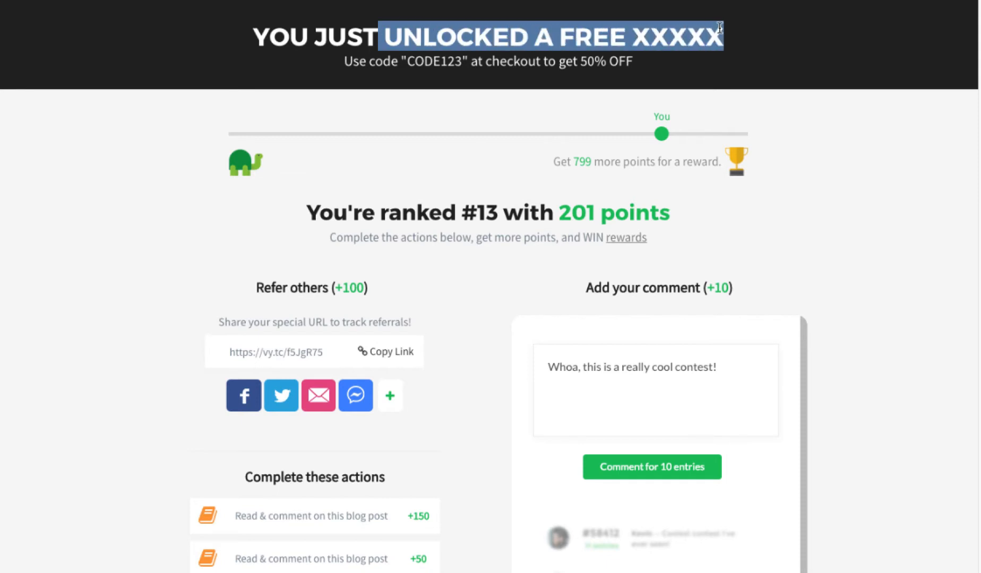
{"action": "left_click", "coordinate": [425, 62]}
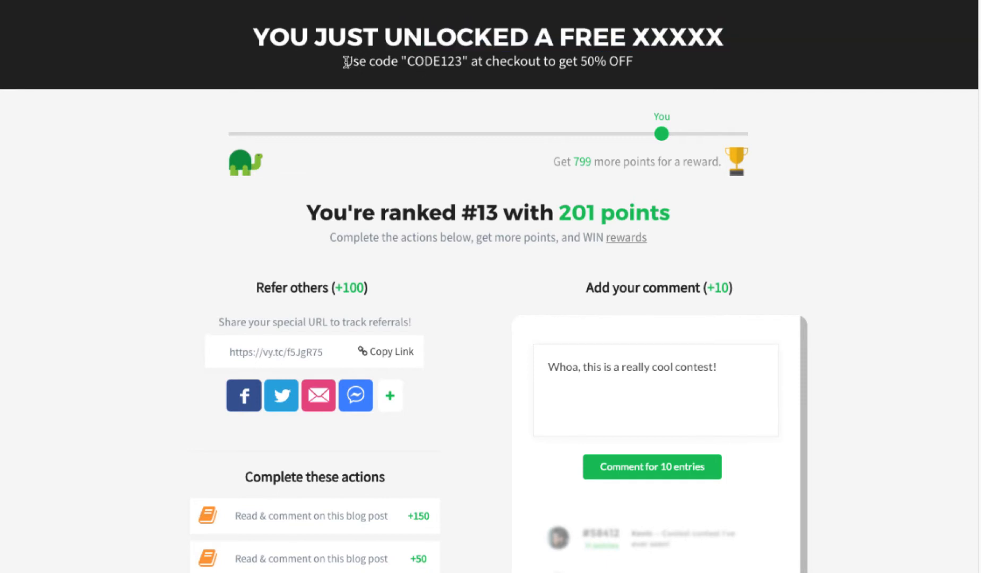
{"action": "left_click_drag", "start_coordinate": [344, 62], "coordinate": [639, 62]}
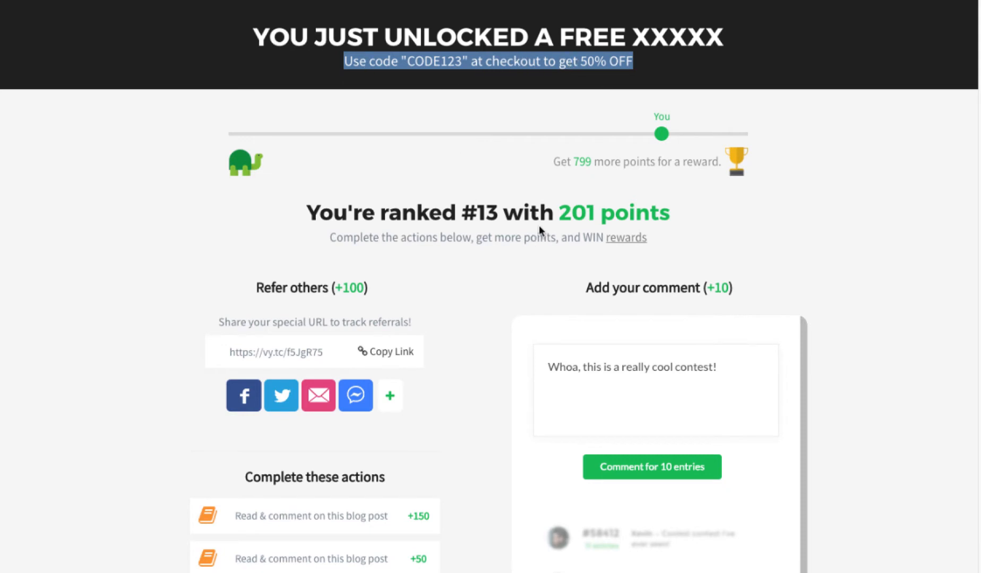
Step: Scroll through the bonus entry actions, from +150 blog comments to +50 social tasks
{"action": "scroll", "coordinate": [539, 228], "scroll_direction": "down", "scroll_amount": 3}
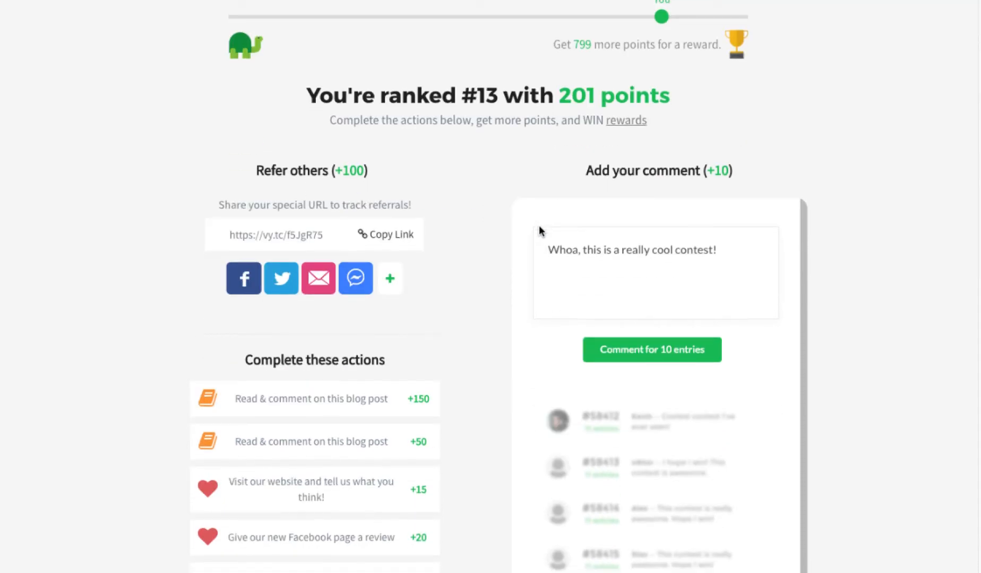
{"action": "scroll", "coordinate": [523, 207], "scroll_direction": "down", "scroll_amount": 3}
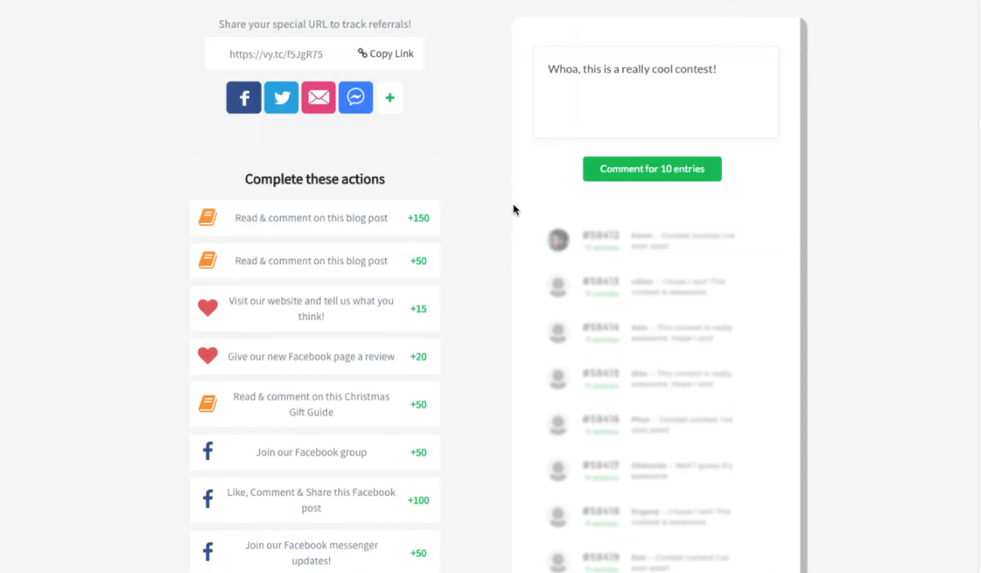
{"action": "scroll", "coordinate": [278, 180], "scroll_direction": "down", "scroll_amount": 2}
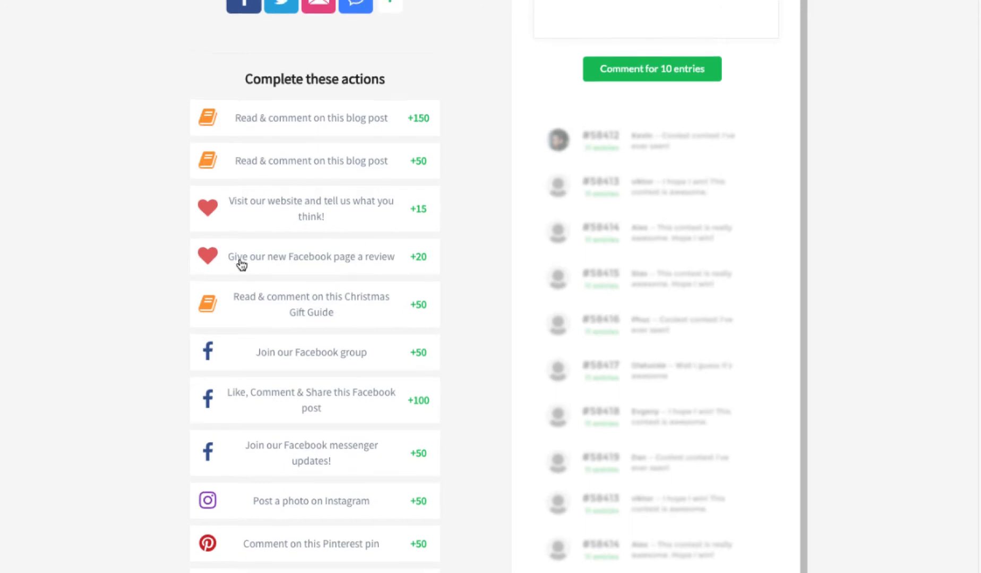
{"action": "scroll", "coordinate": [250, 261], "scroll_direction": "up", "scroll_amount": 5}
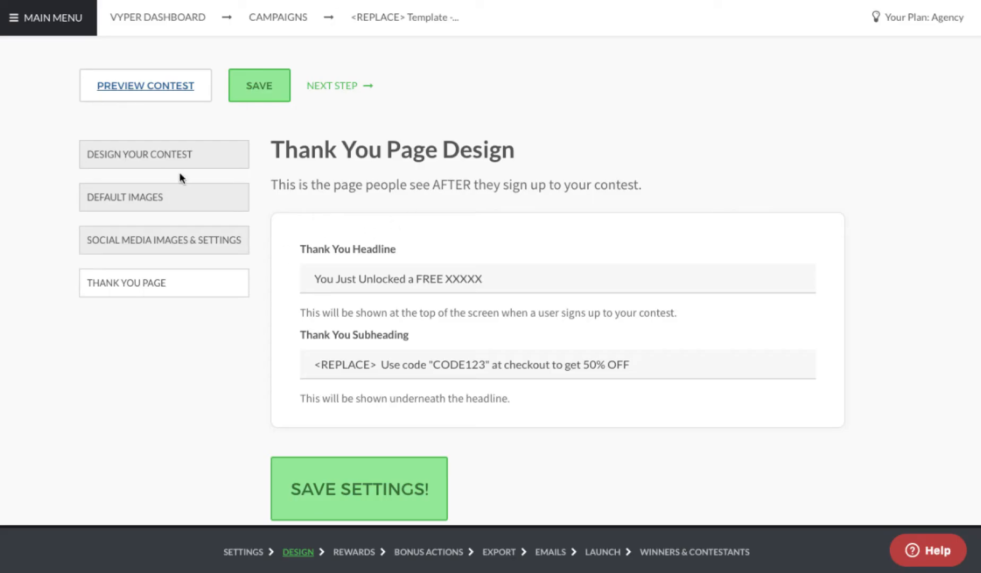
Step: Choose Embedded Form as the contest display and review its contest-3917 embed code and colour fields
{"action": "left_click", "coordinate": [173, 161]}
{"action": "left_click", "coordinate": [601, 313]}
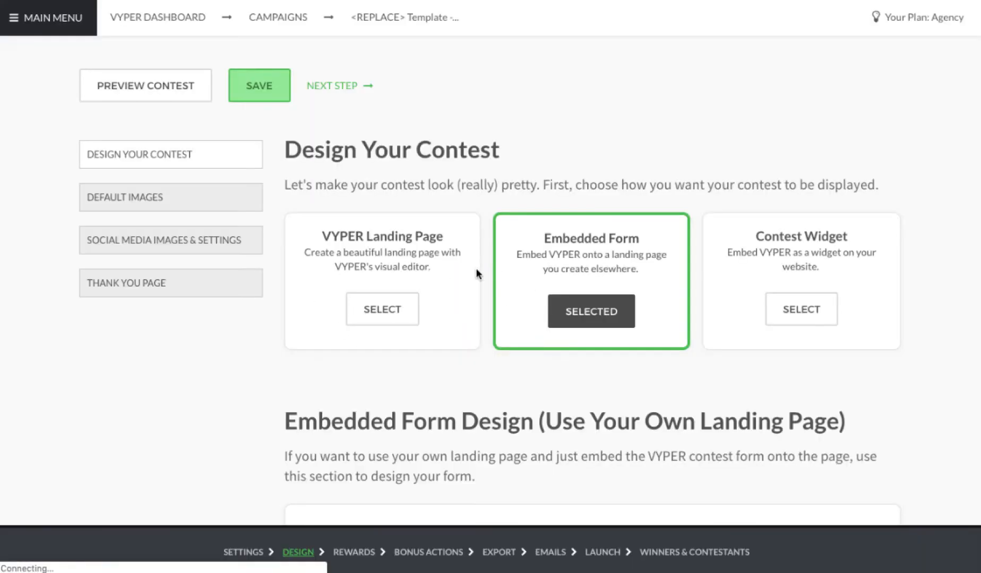
{"action": "scroll", "coordinate": [563, 308], "scroll_direction": "down", "scroll_amount": 5}
{"action": "scroll", "coordinate": [567, 303], "scroll_direction": "down", "scroll_amount": 2}
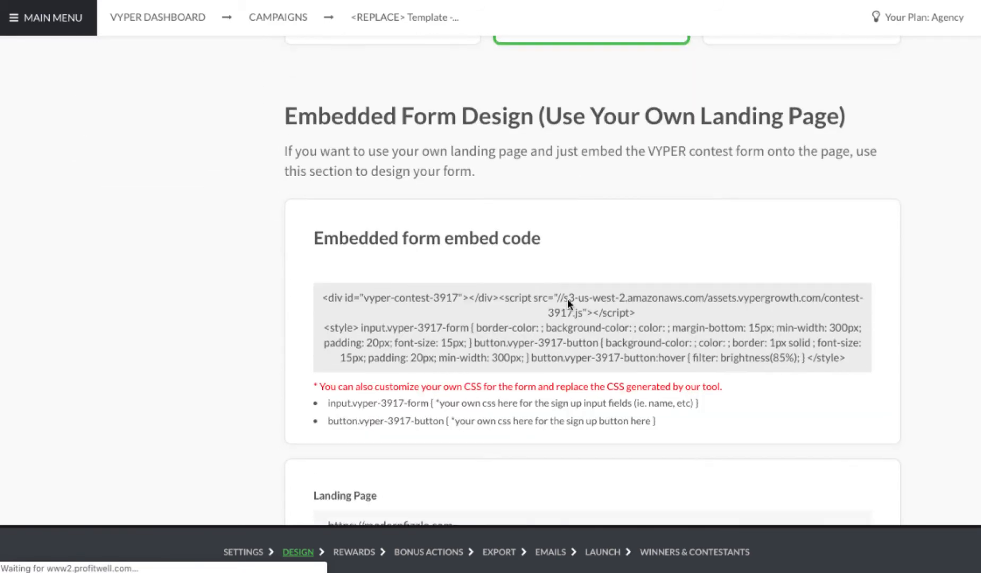
{"action": "scroll", "coordinate": [505, 320], "scroll_direction": "down", "scroll_amount": 2}
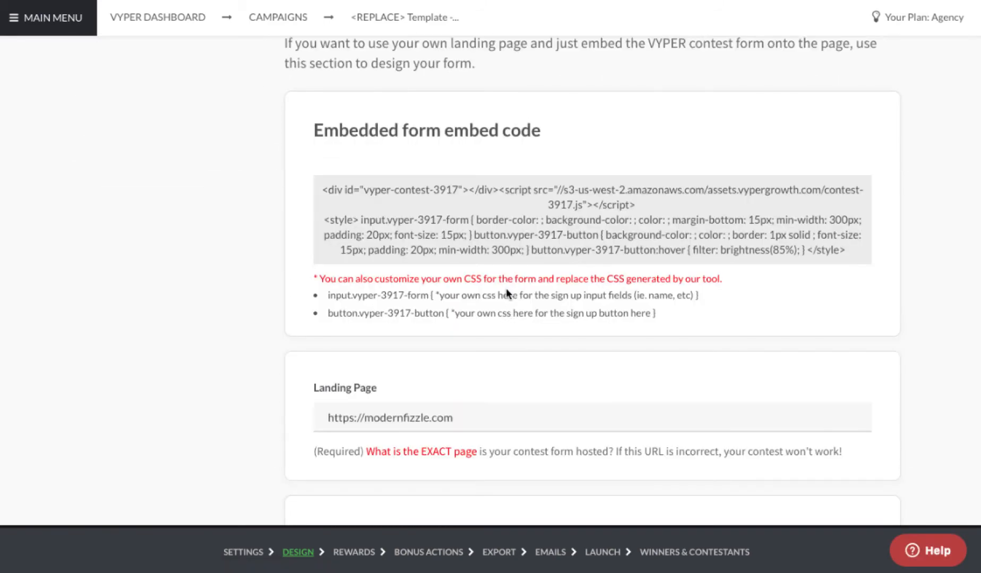
{"action": "scroll", "coordinate": [507, 293], "scroll_direction": "down", "scroll_amount": 2}
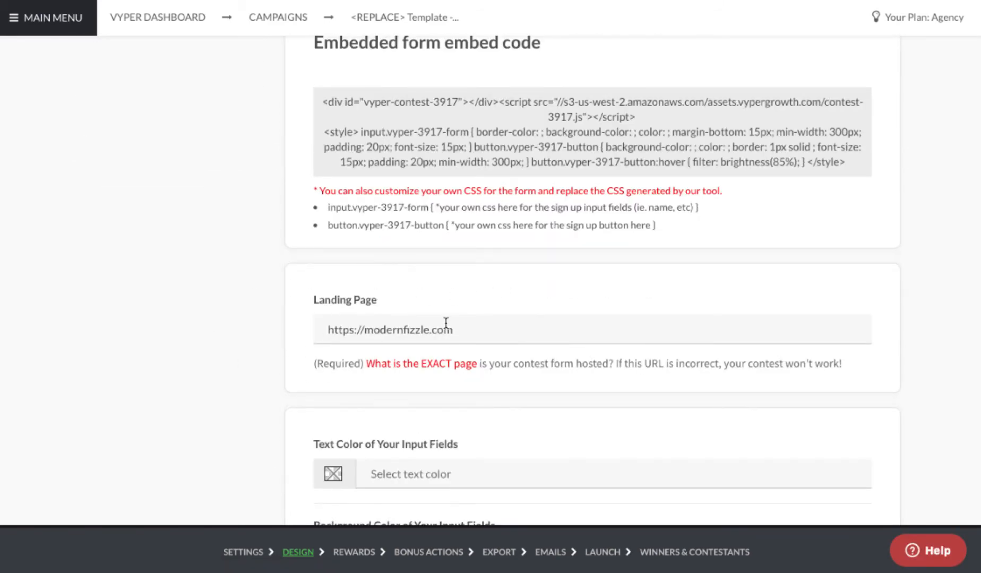
{"action": "scroll", "coordinate": [443, 313], "scroll_direction": "down", "scroll_amount": 3}
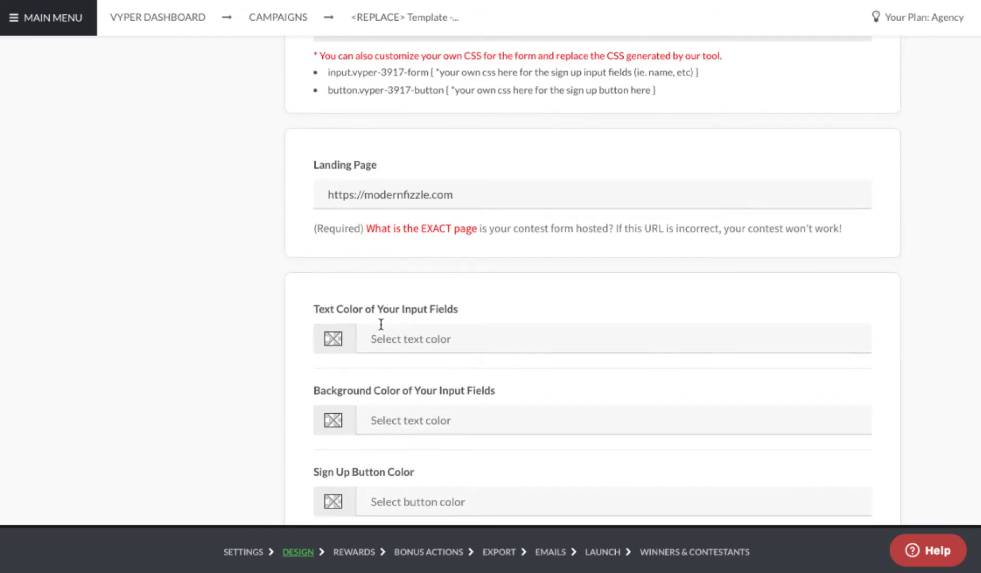
{"action": "scroll", "coordinate": [381, 324], "scroll_direction": "down", "scroll_amount": 4}
{"action": "scroll", "coordinate": [374, 372], "scroll_direction": "up", "scroll_amount": 10}
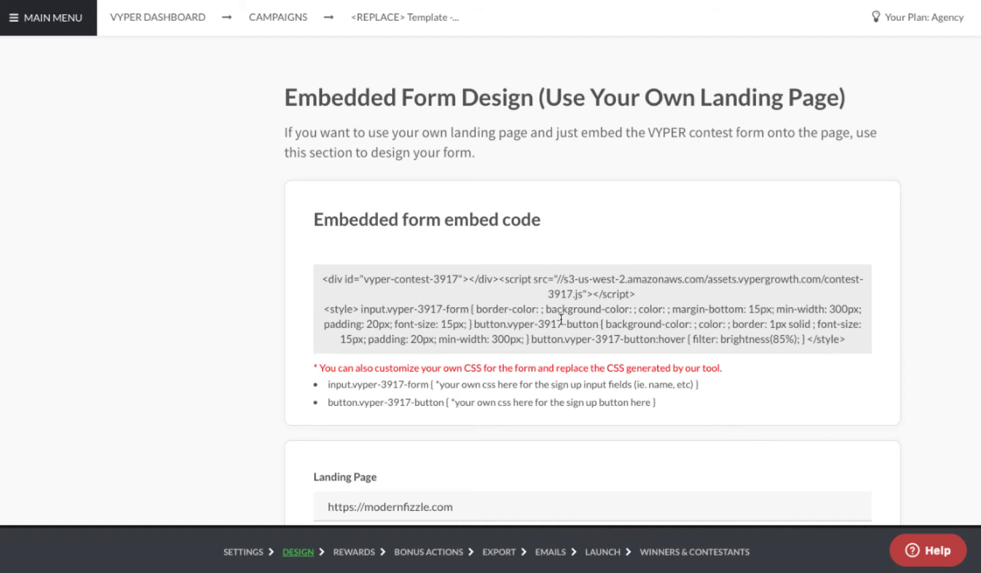
{"action": "scroll", "coordinate": [561, 338], "scroll_direction": "up", "scroll_amount": 6}
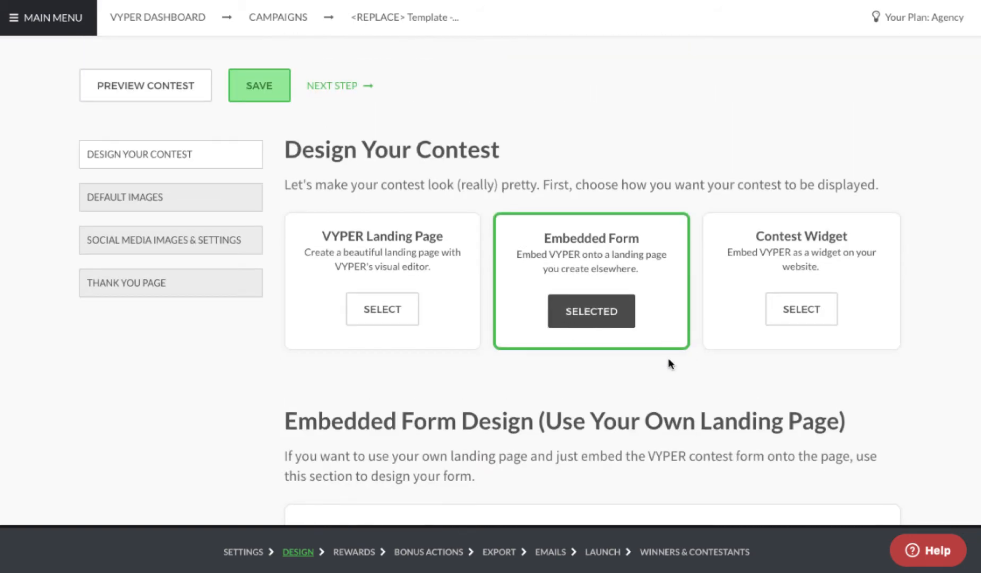
Step: Switch the contest display to Contest Widget and scroll down to the CTA Widget Preview
{"action": "left_click", "coordinate": [803, 314]}
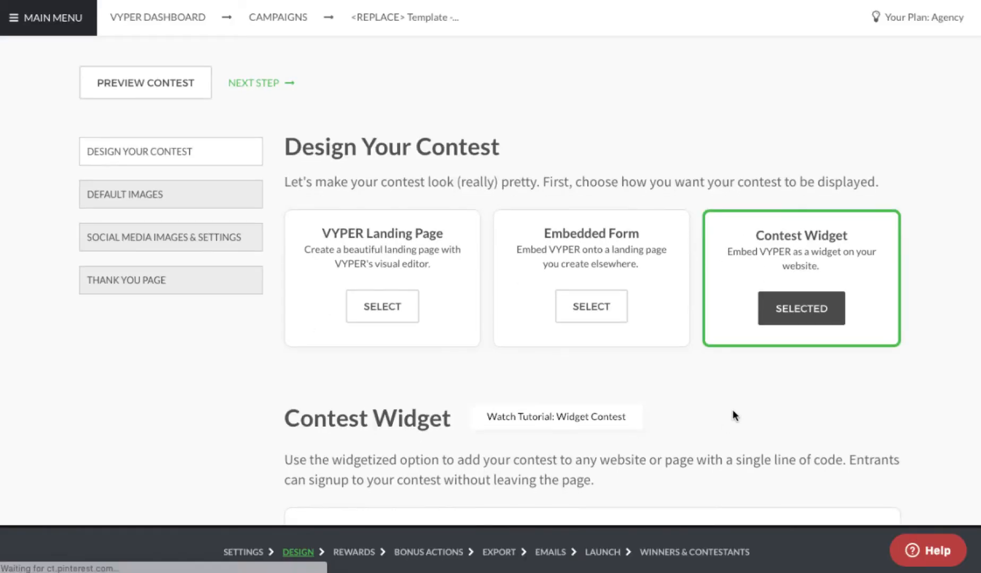
{"action": "scroll", "coordinate": [734, 415], "scroll_direction": "down", "scroll_amount": 4}
{"action": "scroll", "coordinate": [733, 415], "scroll_direction": "down", "scroll_amount": 5}
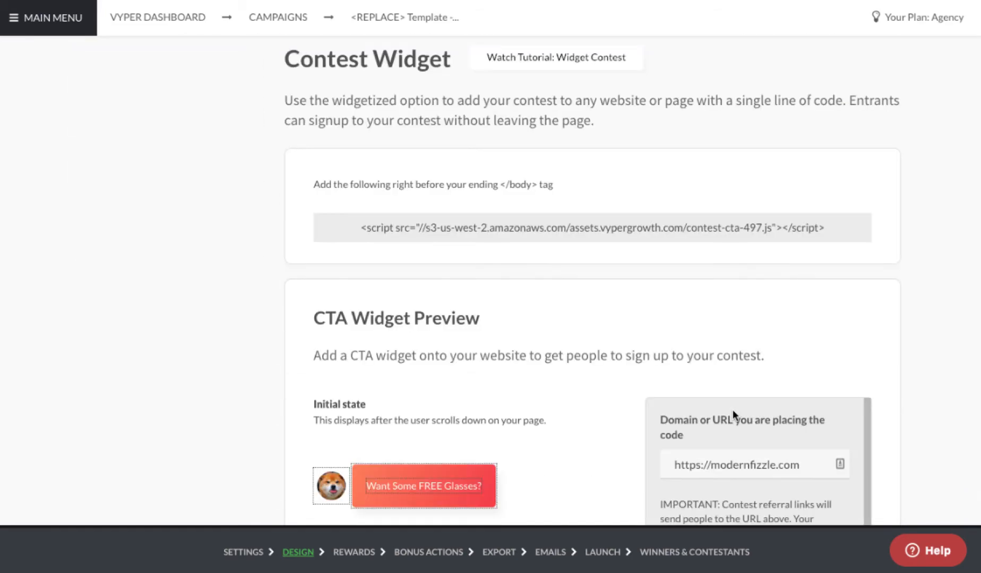
{"action": "scroll", "coordinate": [754, 409], "scroll_direction": "down", "scroll_amount": 1}
{"action": "scroll", "coordinate": [574, 399], "scroll_direction": "down", "scroll_amount": 3}
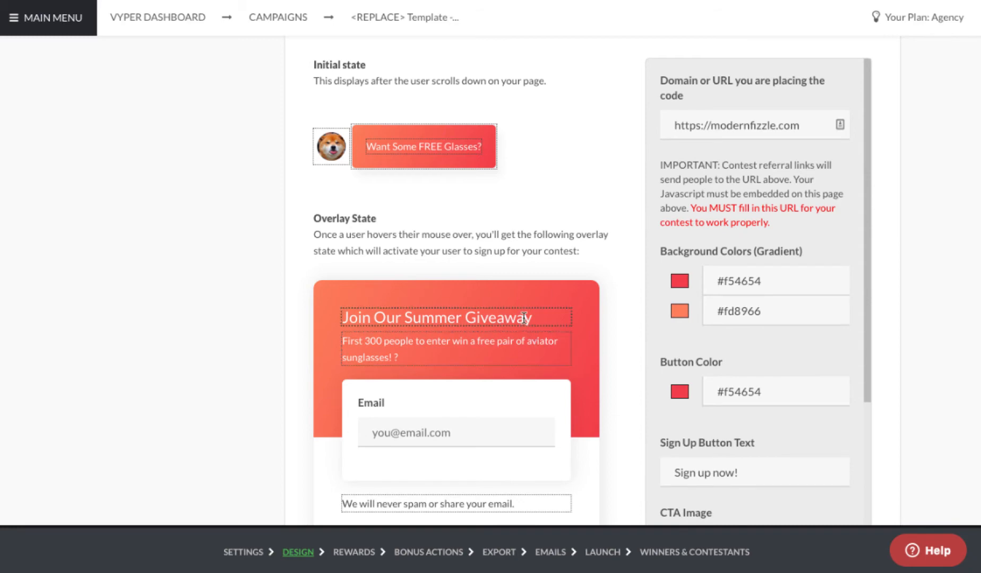
{"action": "scroll", "coordinate": [523, 316], "scroll_direction": "up", "scroll_amount": 6}
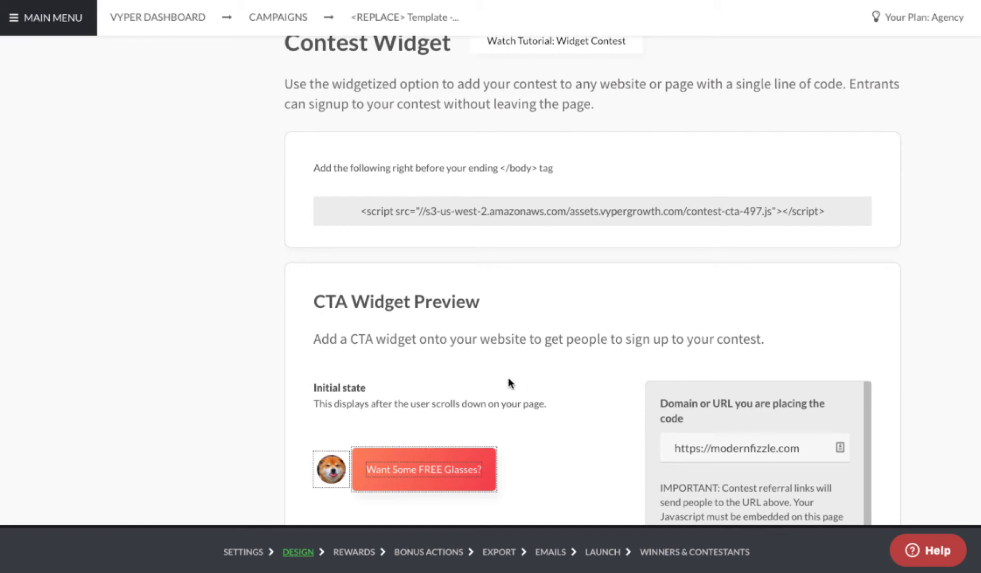
{"action": "scroll", "coordinate": [508, 383], "scroll_direction": "down", "scroll_amount": 2}
{"action": "scroll", "coordinate": [508, 379], "scroll_direction": "up", "scroll_amount": 6}
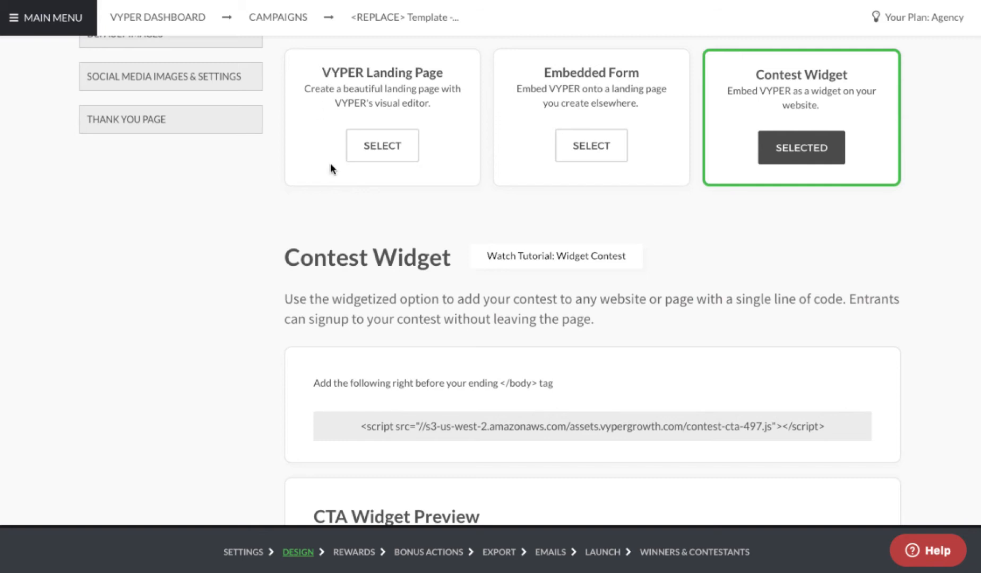
{"action": "scroll", "coordinate": [803, 228], "scroll_direction": "down", "scroll_amount": 1}
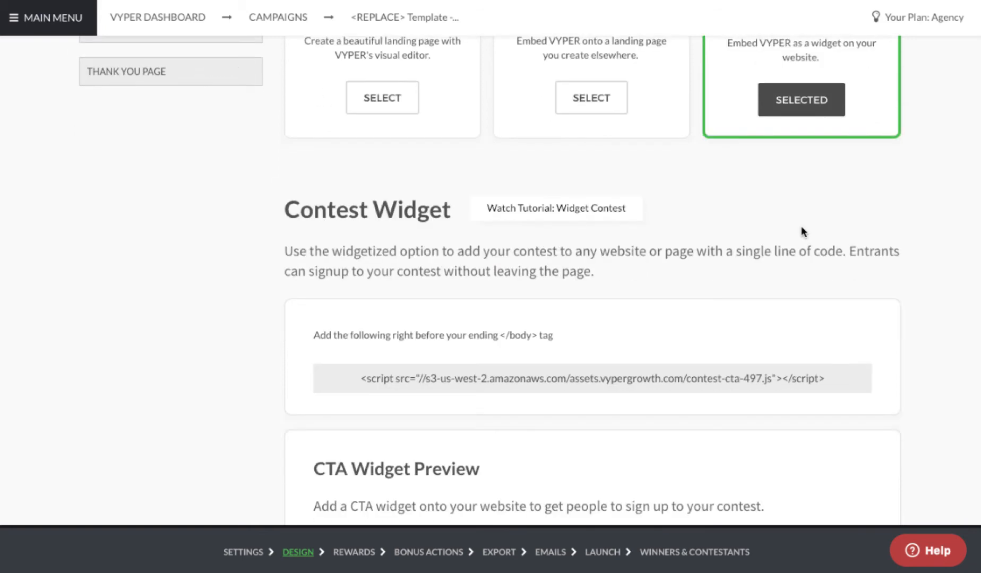
{"action": "scroll", "coordinate": [498, 396], "scroll_direction": "down", "scroll_amount": 7}
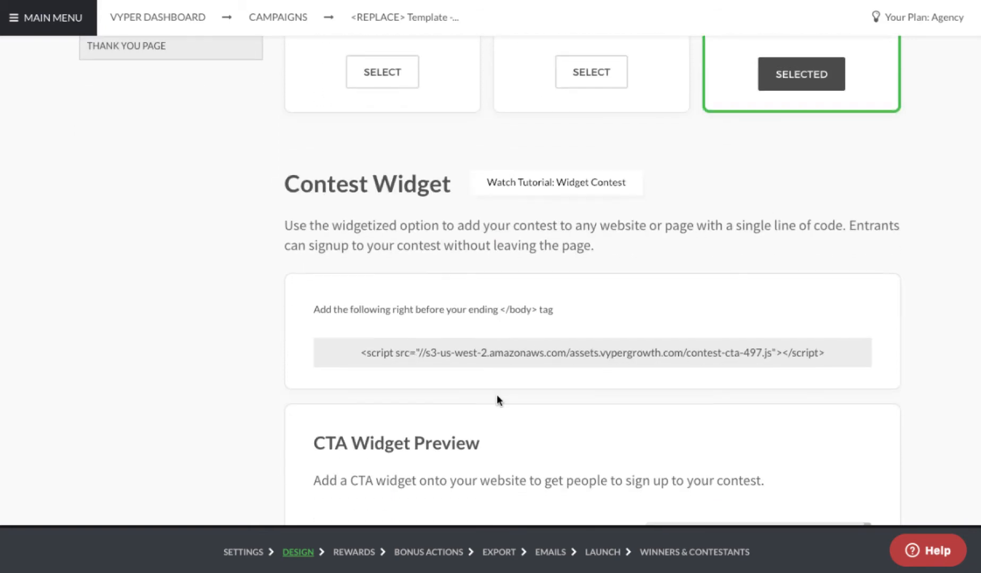
{"action": "scroll", "coordinate": [487, 416], "scroll_direction": "down", "scroll_amount": 1}
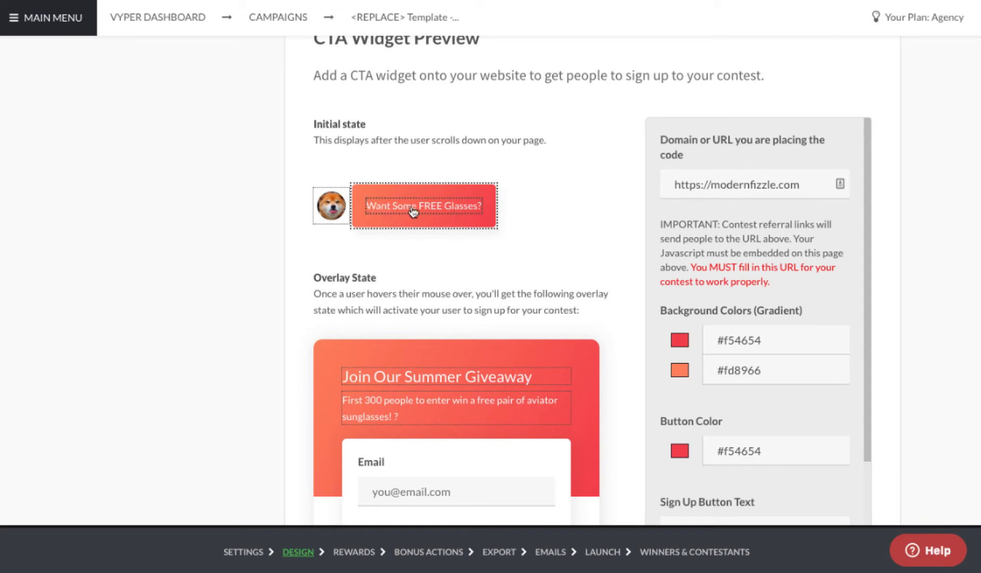
{"action": "scroll", "coordinate": [519, 246], "scroll_direction": "down", "scroll_amount": 5}
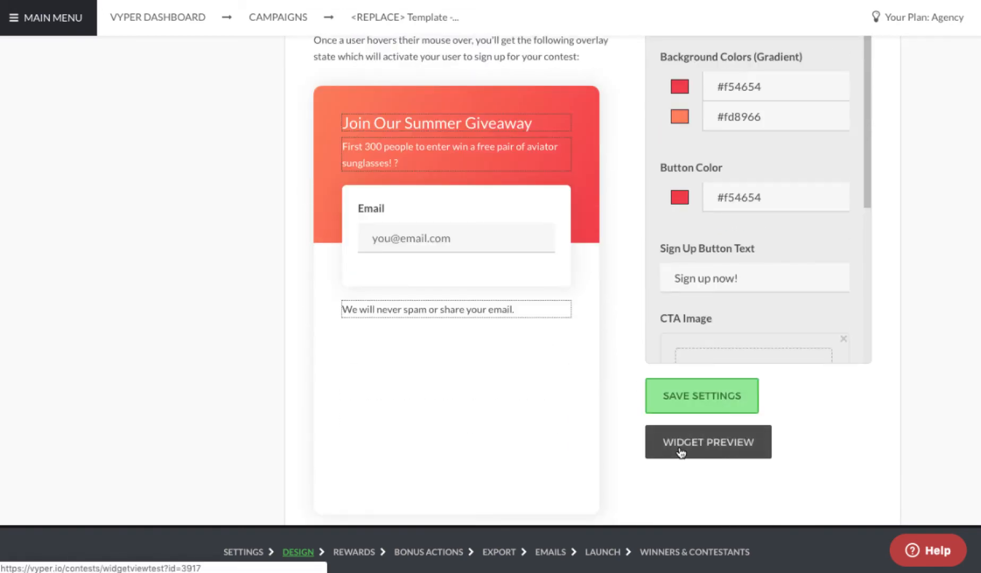
Step: Preview the 'Want Some FREE Glasses?' widget, then review the 'Join Our Summer Giveaway' overlay settings
{"action": "left_click", "coordinate": [680, 452]}
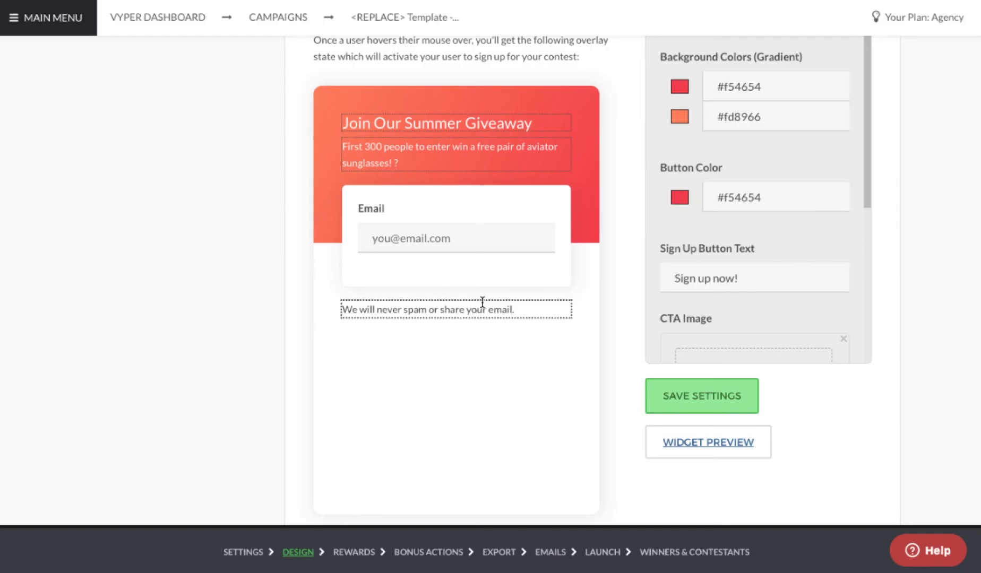
{"action": "scroll", "coordinate": [478, 312], "scroll_direction": "up", "scroll_amount": 3}
{"action": "scroll", "coordinate": [478, 312], "scroll_direction": "up", "scroll_amount": 2}
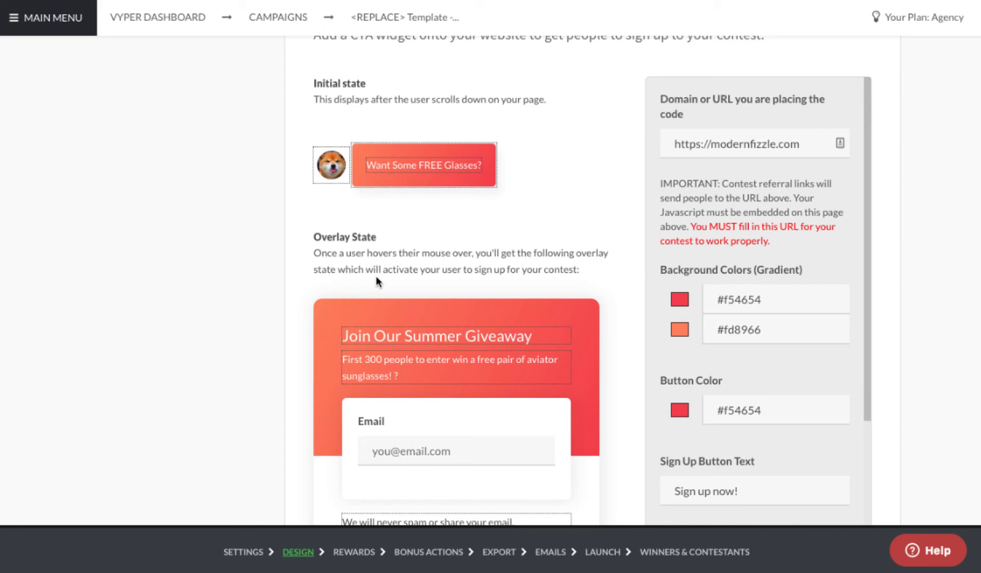
{"action": "scroll", "coordinate": [377, 281], "scroll_direction": "down", "scroll_amount": 1}
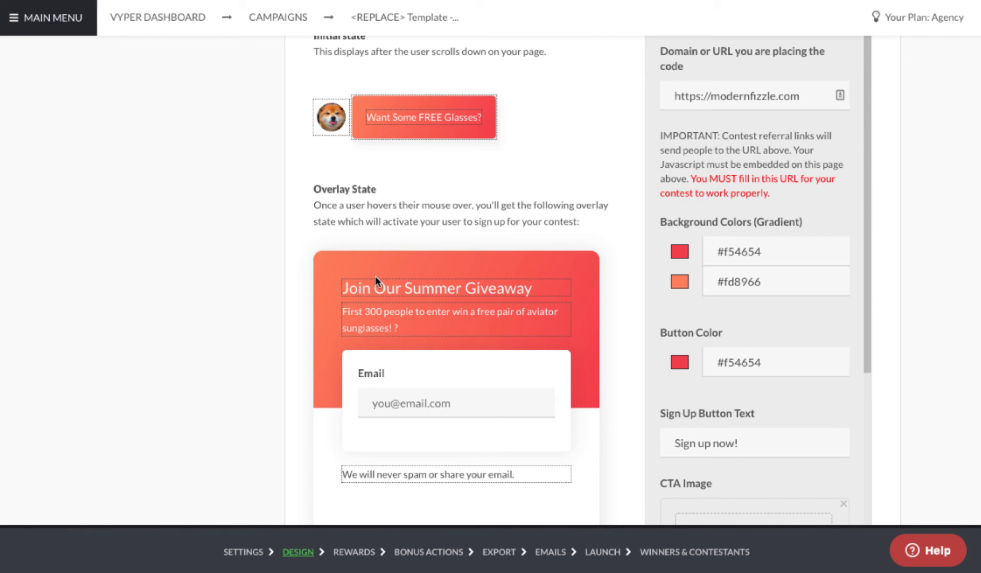
{"action": "scroll", "coordinate": [565, 210], "scroll_direction": "down", "scroll_amount": 1}
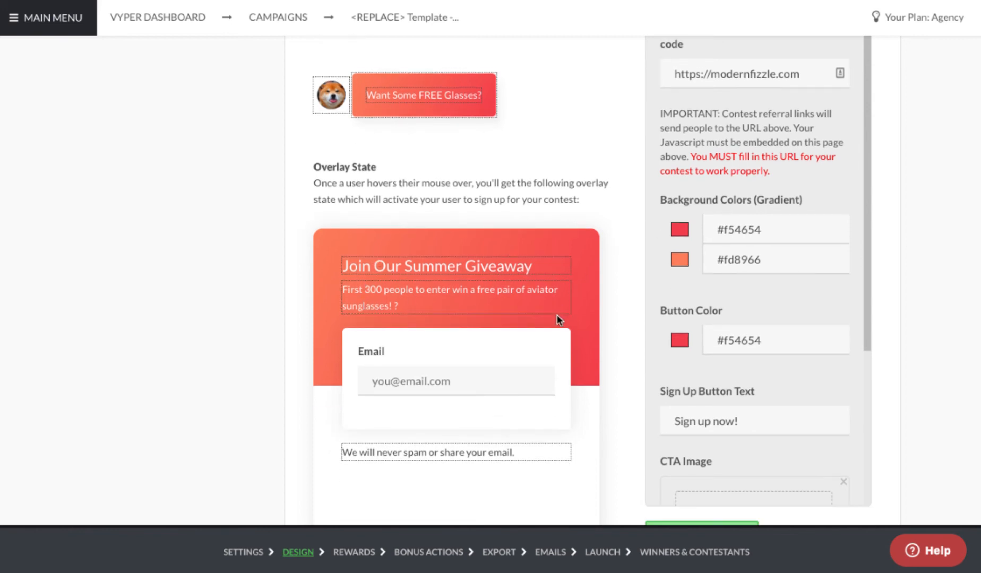
{"action": "scroll", "coordinate": [557, 315], "scroll_direction": "down", "scroll_amount": 1}
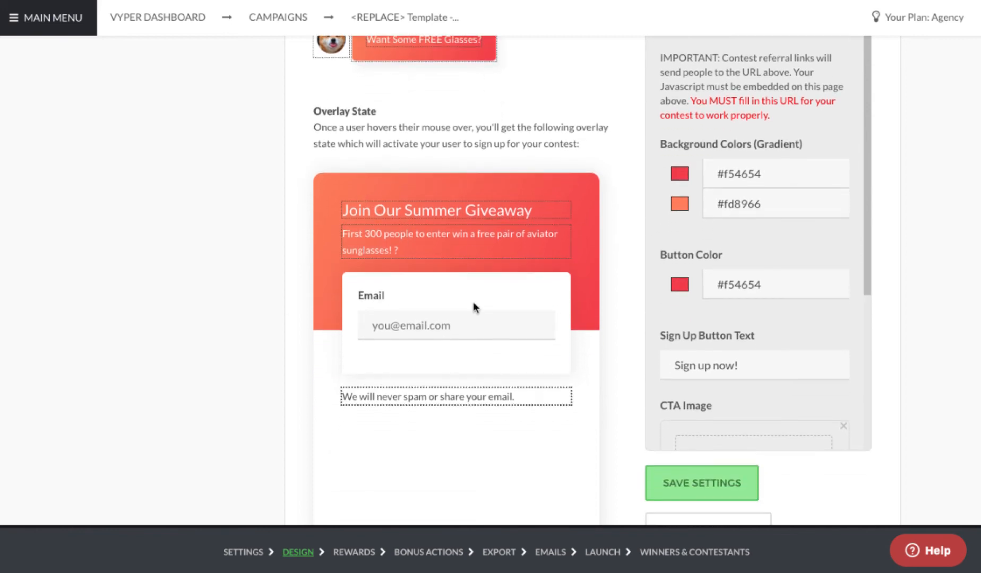
{"action": "scroll", "coordinate": [452, 307], "scroll_direction": "down", "scroll_amount": 1}
Step: Replace the '?' after 'sunglasses!' in the overlay description with a 😎 emoji
{"action": "left_click", "coordinate": [374, 188]}
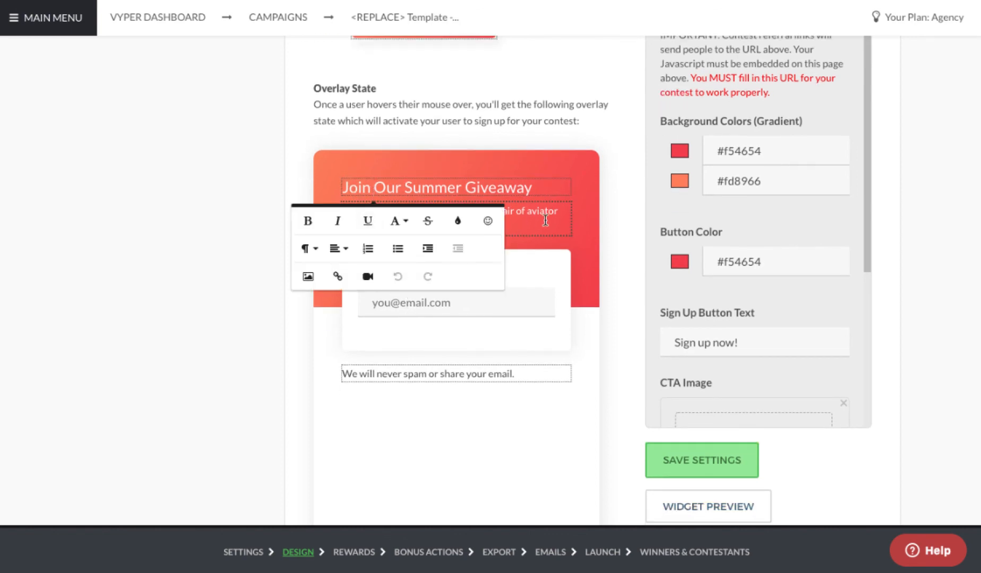
{"action": "left_click", "coordinate": [422, 225]}
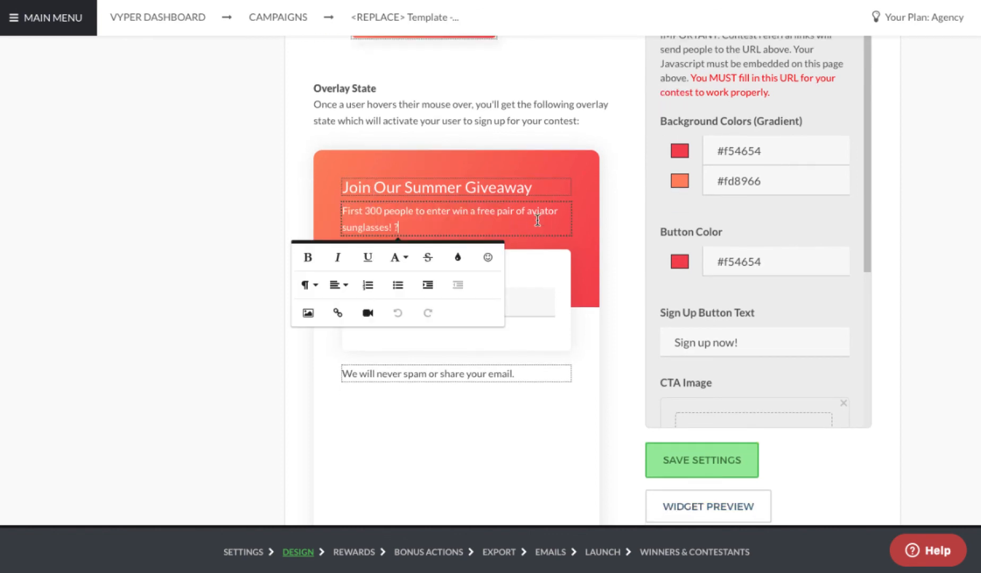
{"action": "key", "text": "BackSpace"}
{"action": "key", "text": "ctrl+super+space"}
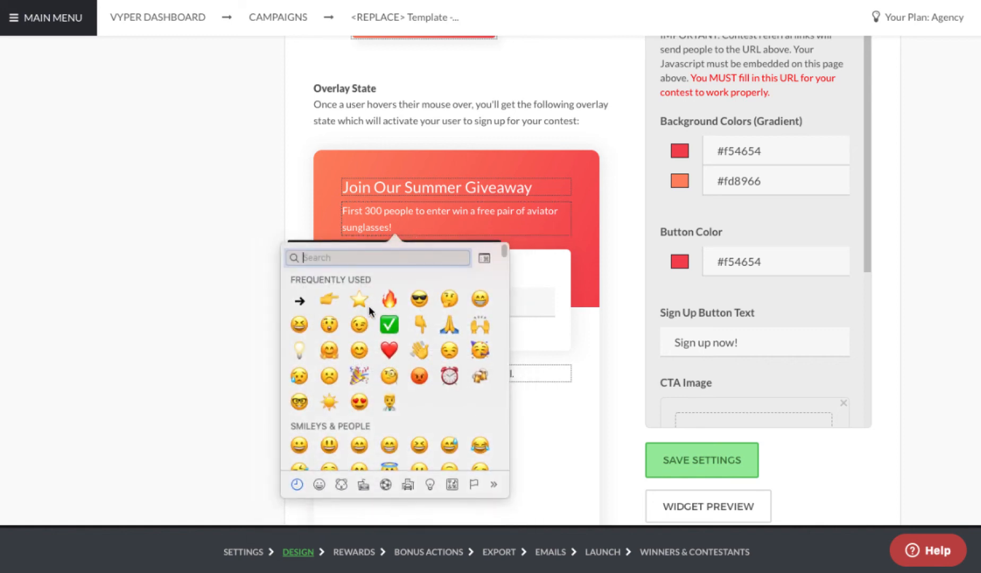
{"action": "left_click", "coordinate": [176, 204]}
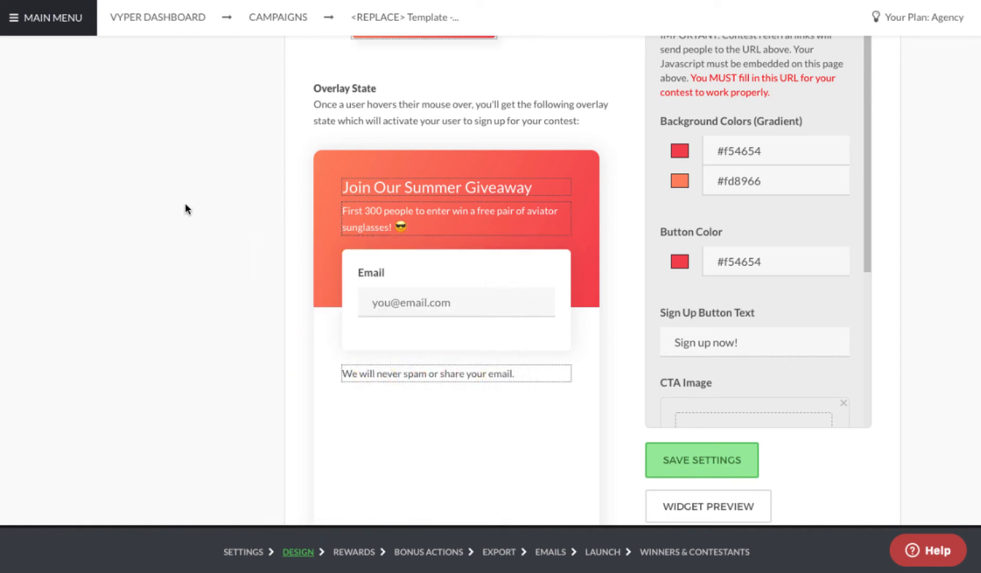
{"action": "scroll", "coordinate": [349, 285], "scroll_direction": "down", "scroll_amount": 2}
{"action": "scroll", "coordinate": [468, 289], "scroll_direction": "down", "scroll_amount": 3}
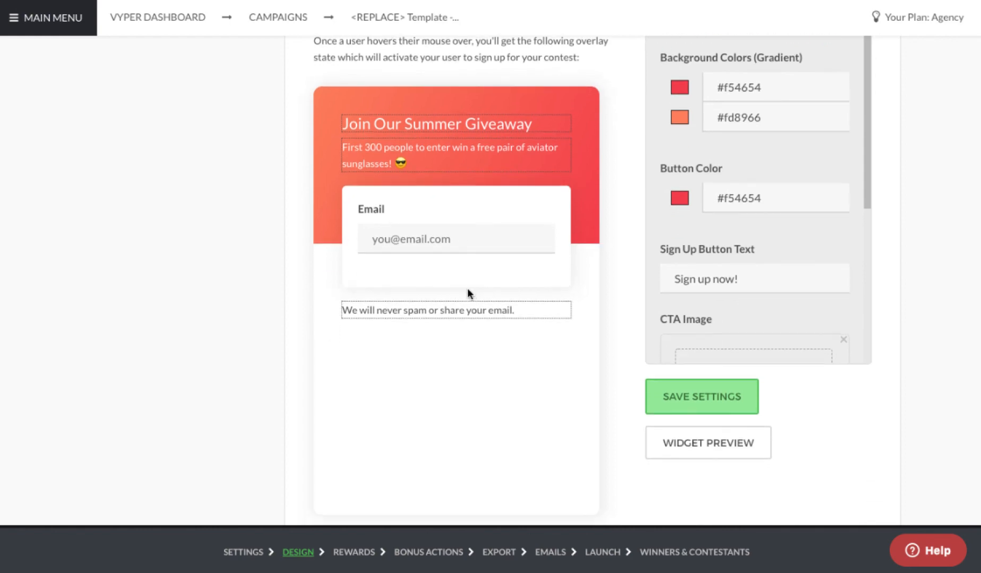
{"action": "scroll", "coordinate": [403, 296], "scroll_direction": "up", "scroll_amount": 20}
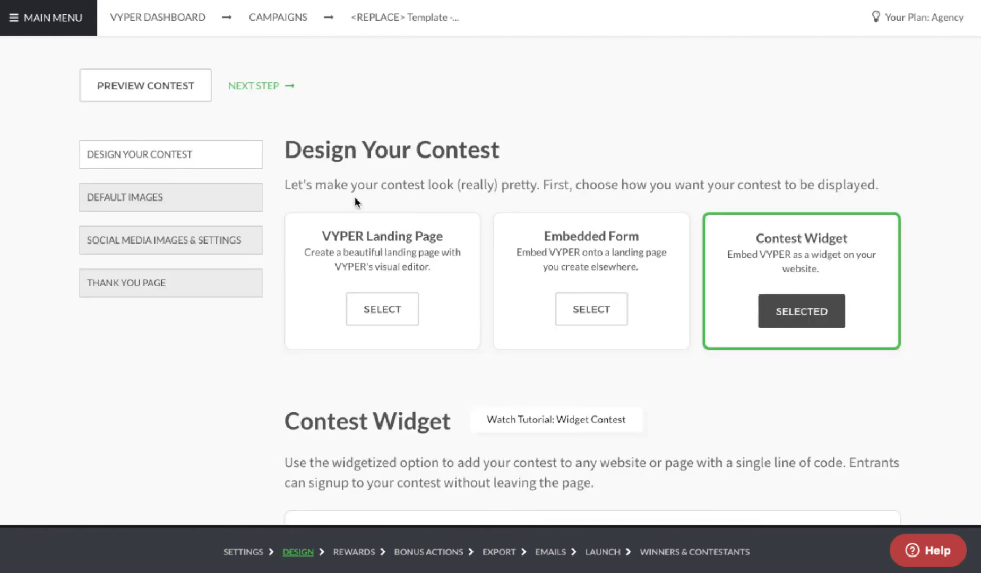